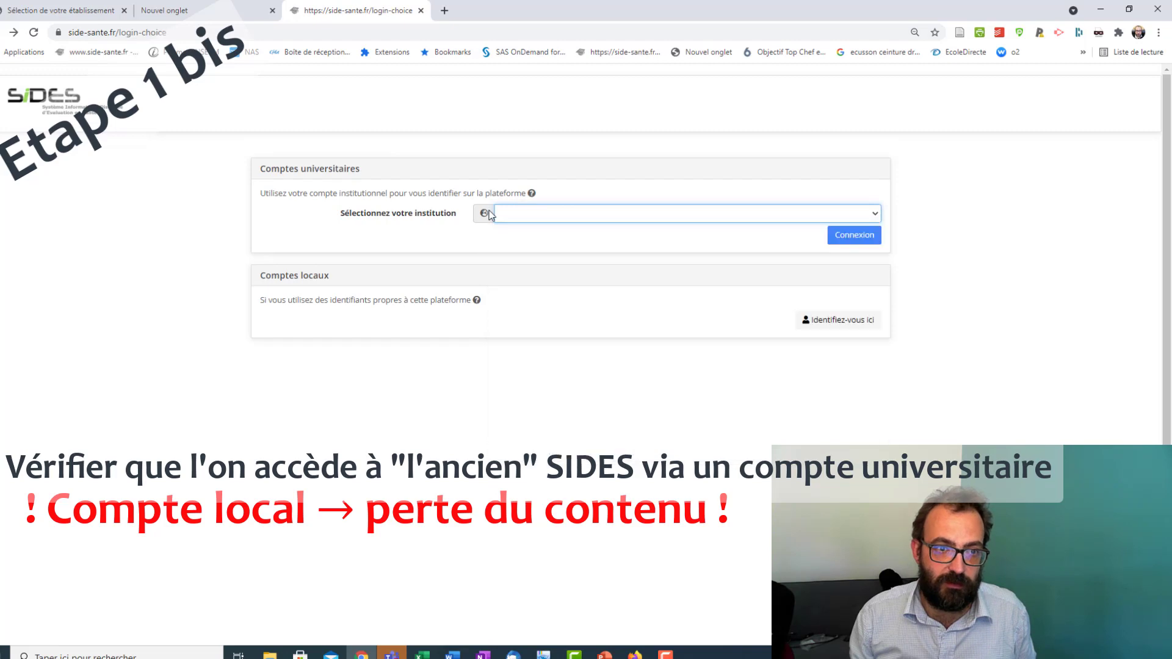
Step: Sign in to SIDES with the Université de Bourgogne account through CAS
{"action": "left_click", "coordinate": [488, 213]}
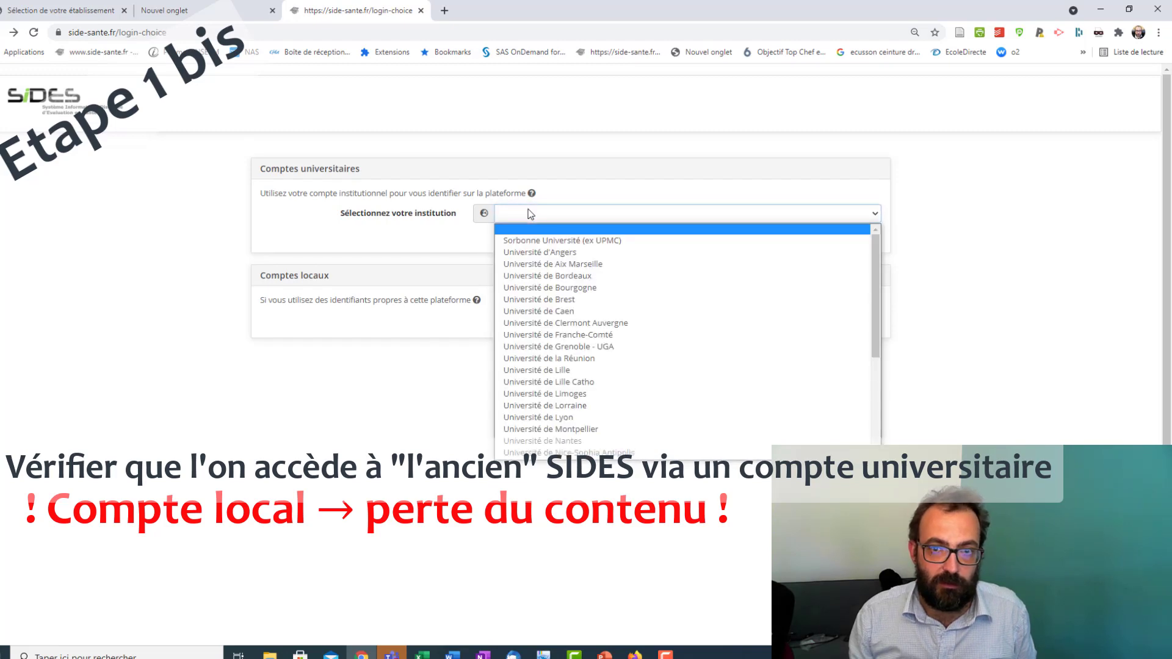
{"action": "left_click", "coordinate": [570, 288]}
{"action": "left_click", "coordinate": [875, 267]}
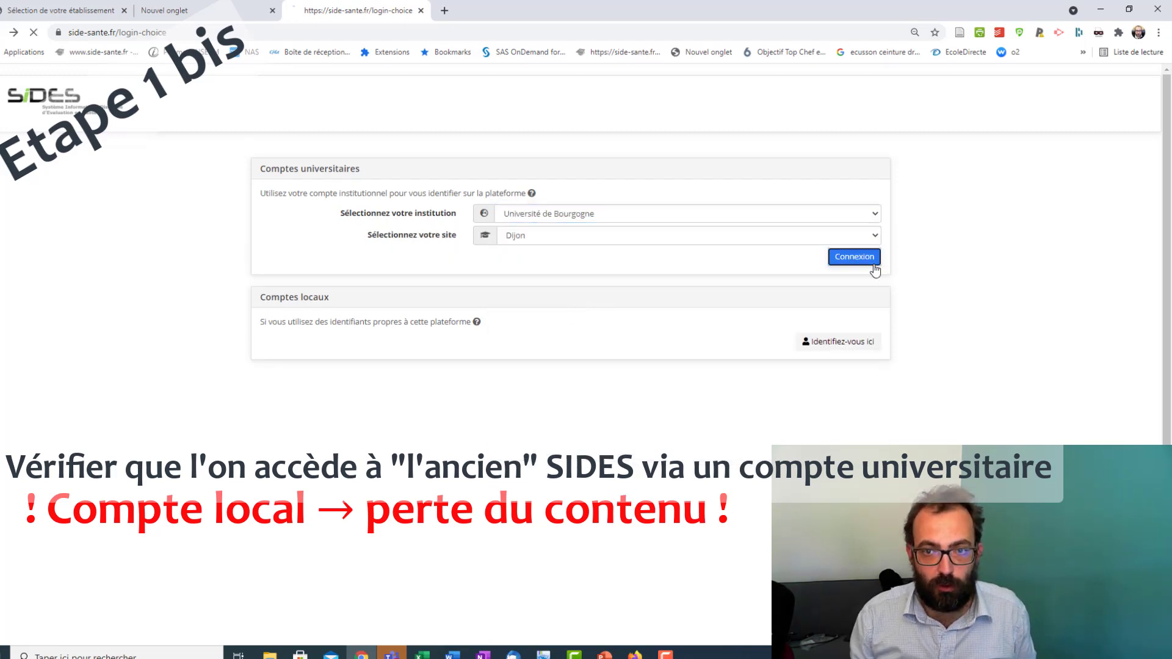
{"action": "left_click", "coordinate": [618, 425]}
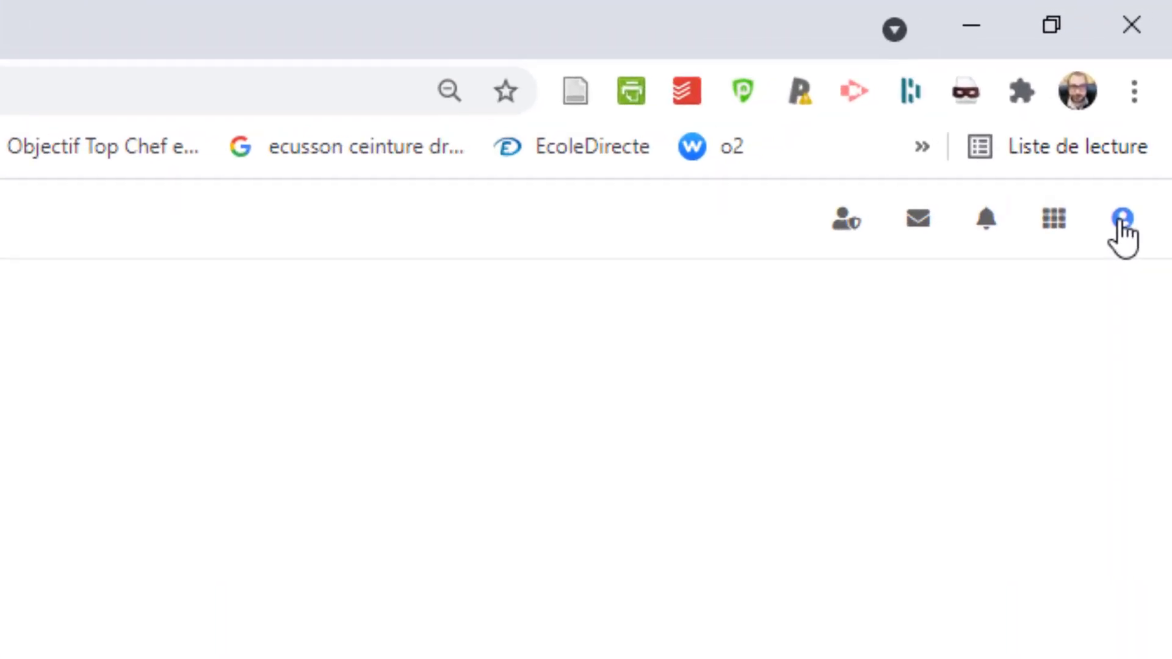
Step: Check the institutional e-mail address shown in the account profile
{"action": "left_click", "coordinate": [1122, 221]}
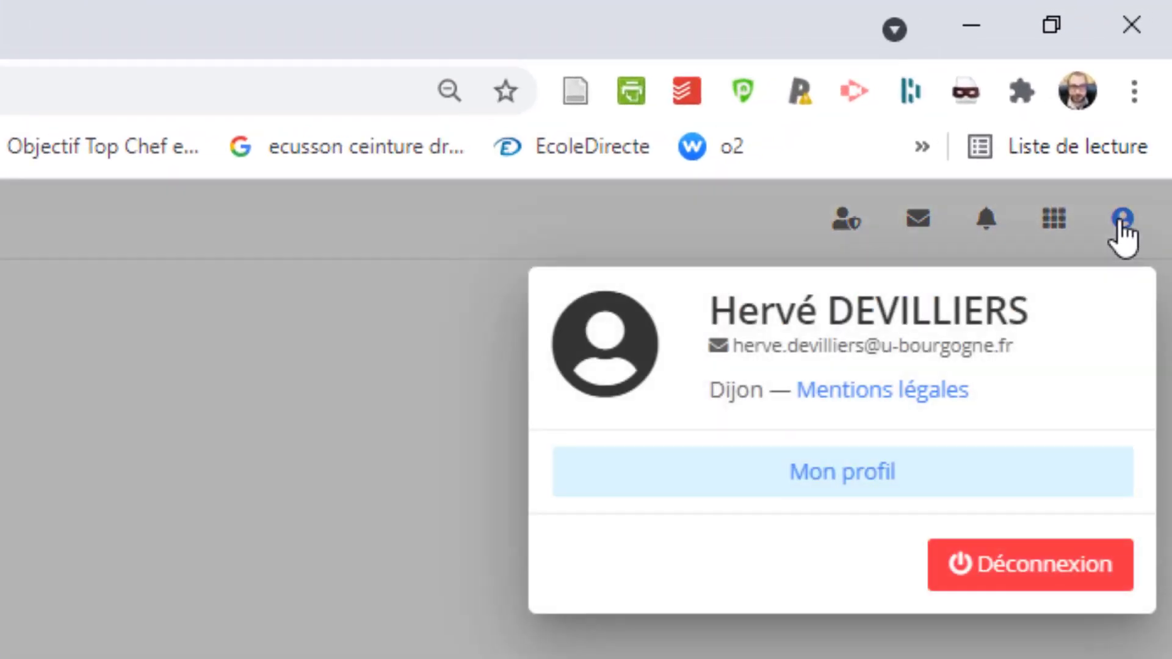
{"action": "left_click_drag", "start_coordinate": [1005, 345], "coordinate": [750, 368]}
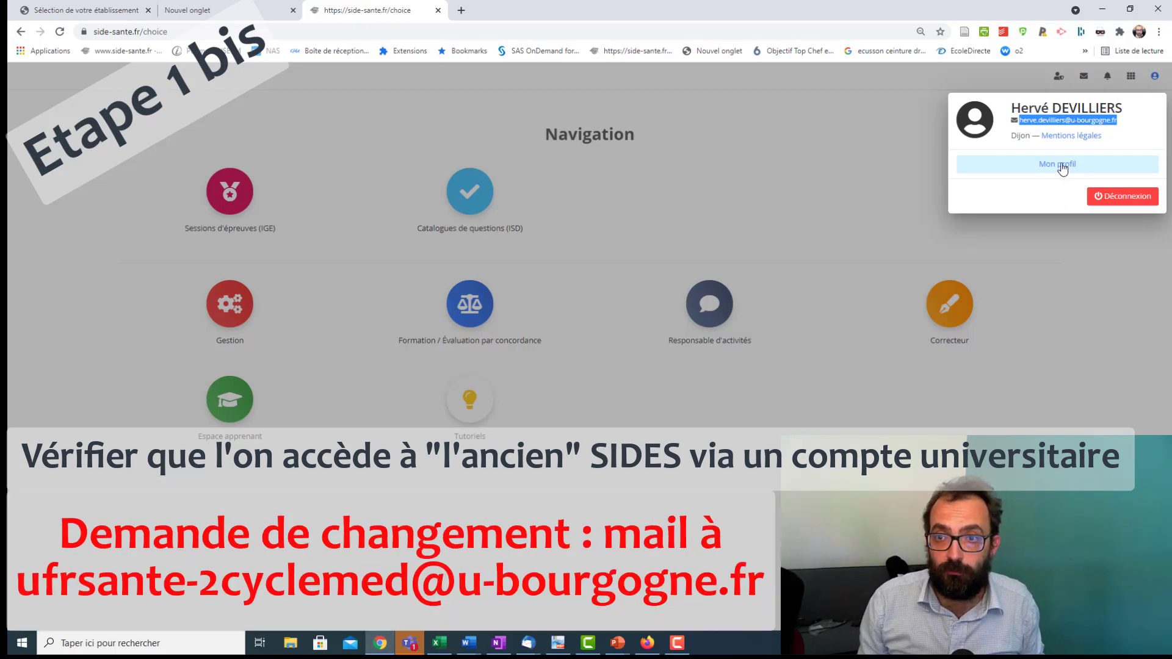
{"action": "left_click", "coordinate": [1123, 125]}
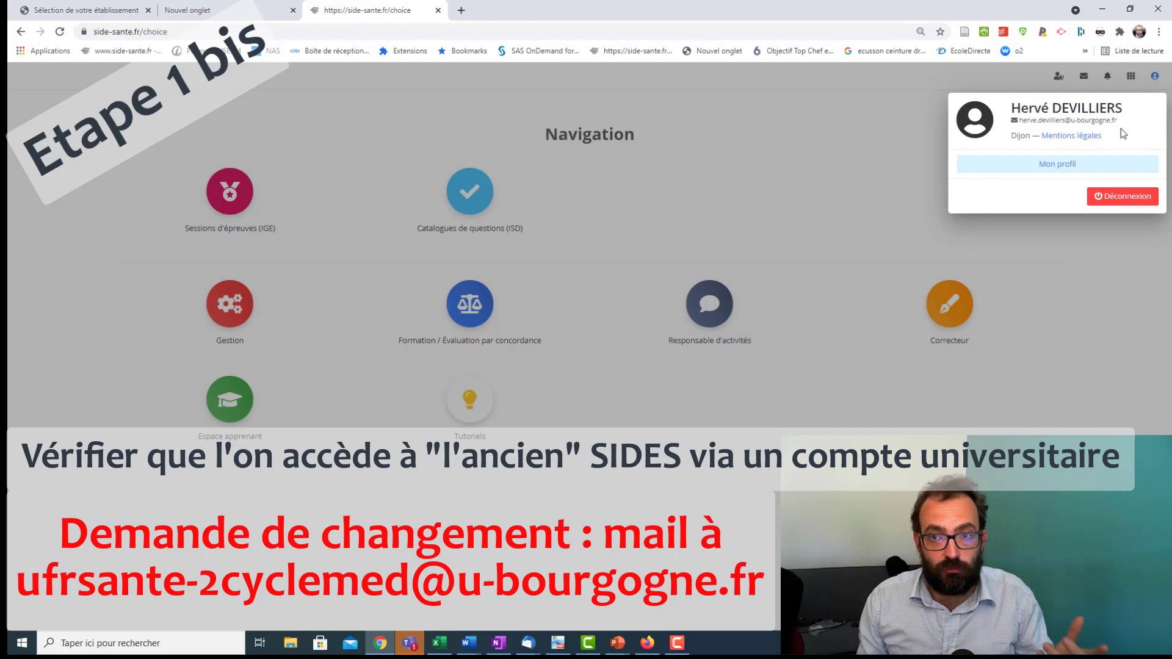
{"action": "left_click_drag", "start_coordinate": [1120, 122], "coordinate": [1093, 147]}
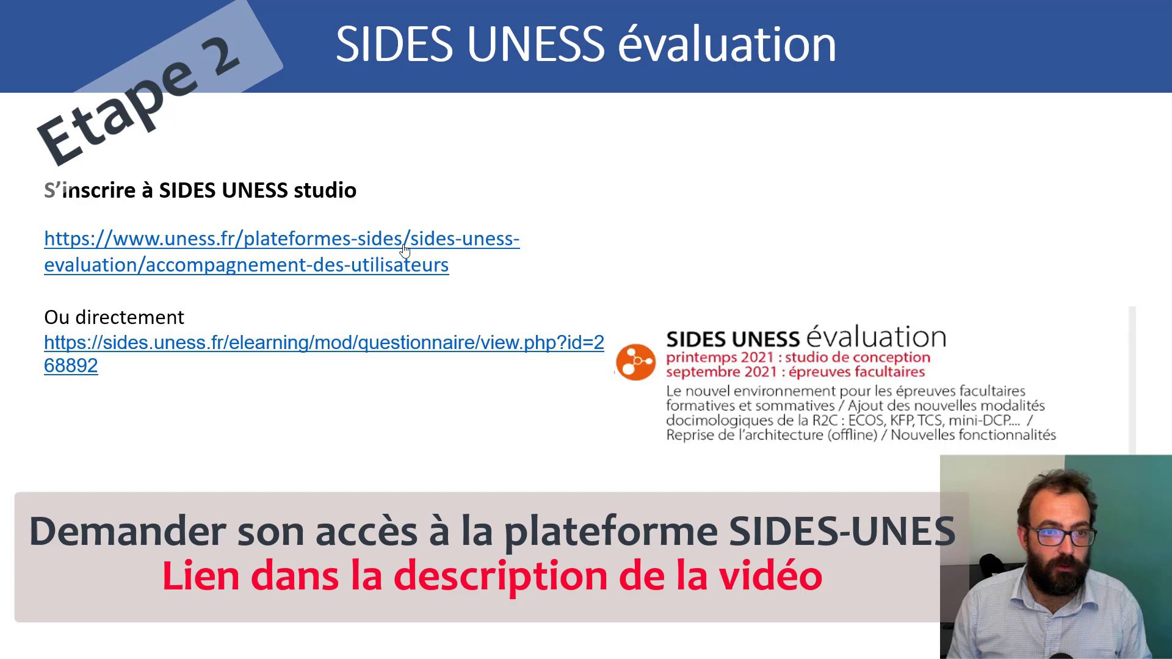
Step: Go to the uness.fr Accompagnement des utilisateurs page and find the MODULE STUDIO section
{"action": "left_click", "coordinate": [434, 240]}
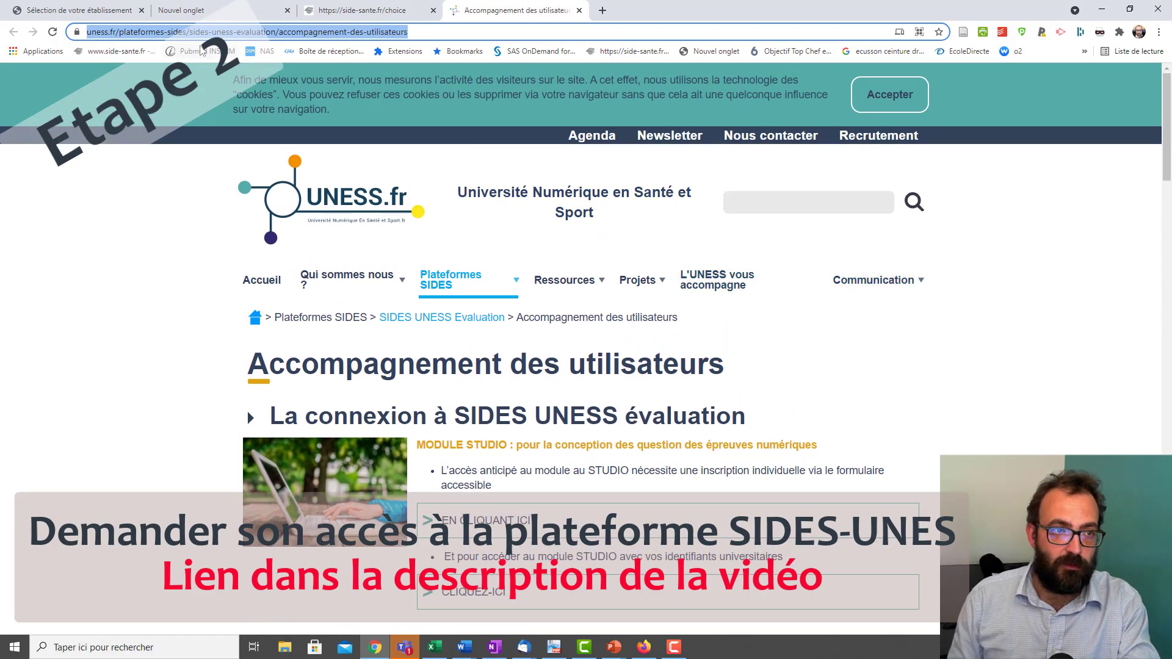
{"action": "scroll", "coordinate": [805, 383], "scroll_direction": "down", "scroll_amount": 3}
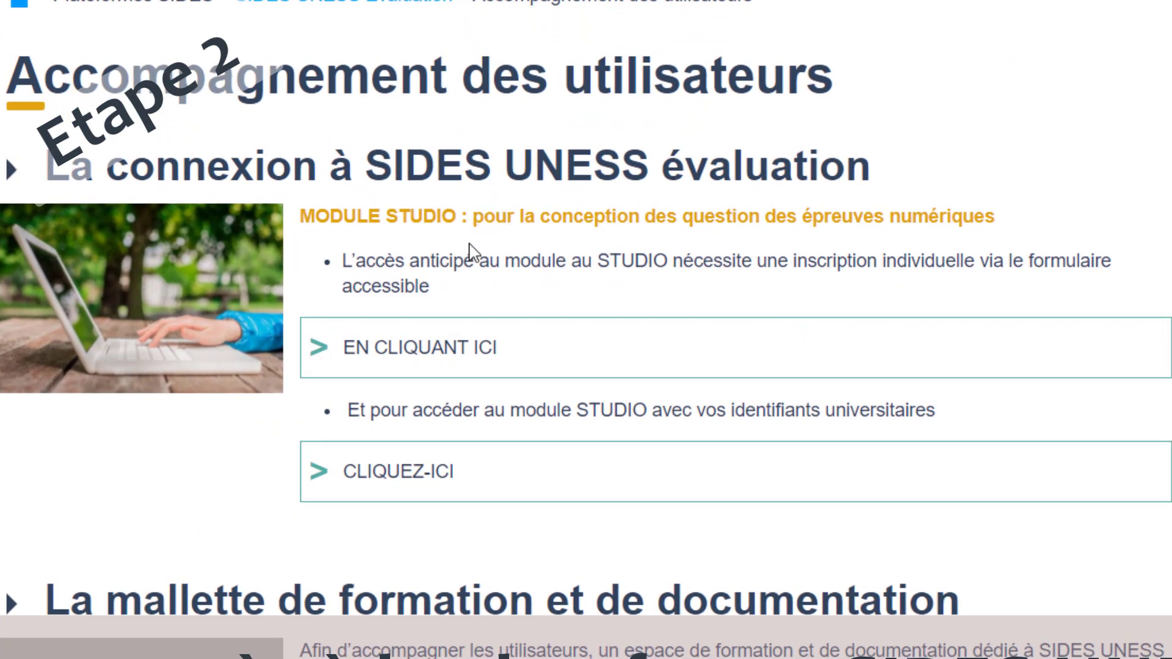
{"action": "scroll", "coordinate": [787, 195], "scroll_direction": "down", "scroll_amount": 2}
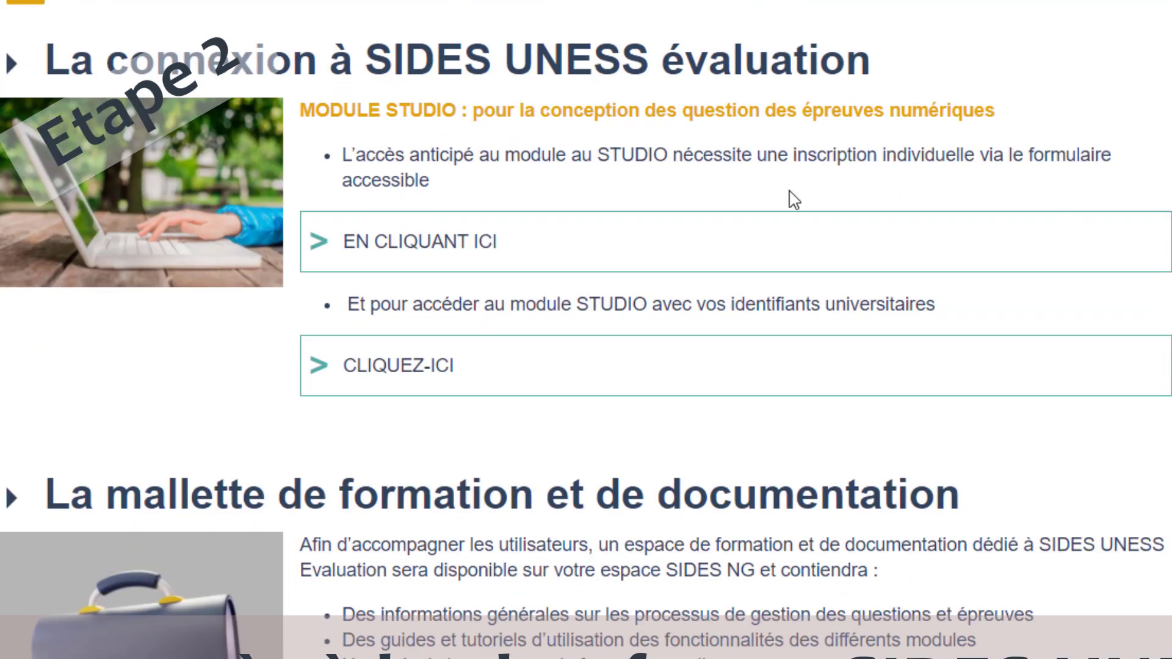
Step: Follow the STUDIO registration link, choose Université de Bourgogne and accept sharing identity information
{"action": "left_click", "coordinate": [422, 247]}
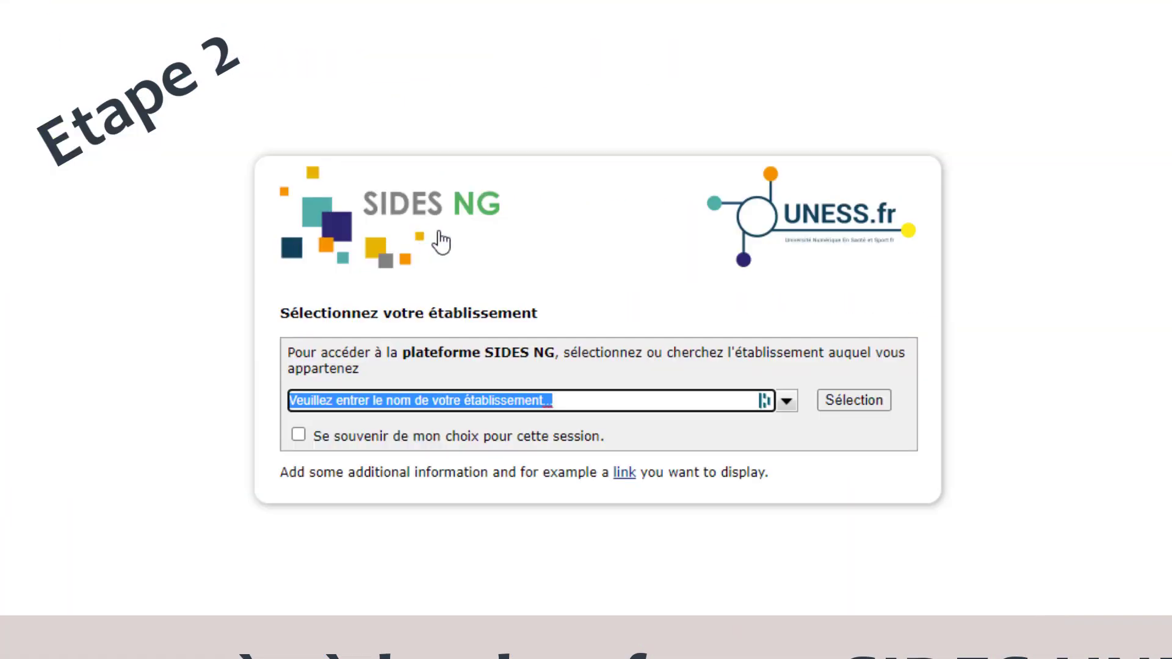
{"action": "left_click", "coordinate": [787, 401]}
{"action": "left_click", "coordinate": [788, 402]}
{"action": "scroll", "coordinate": [615, 613], "scroll_direction": "down", "scroll_amount": 5}
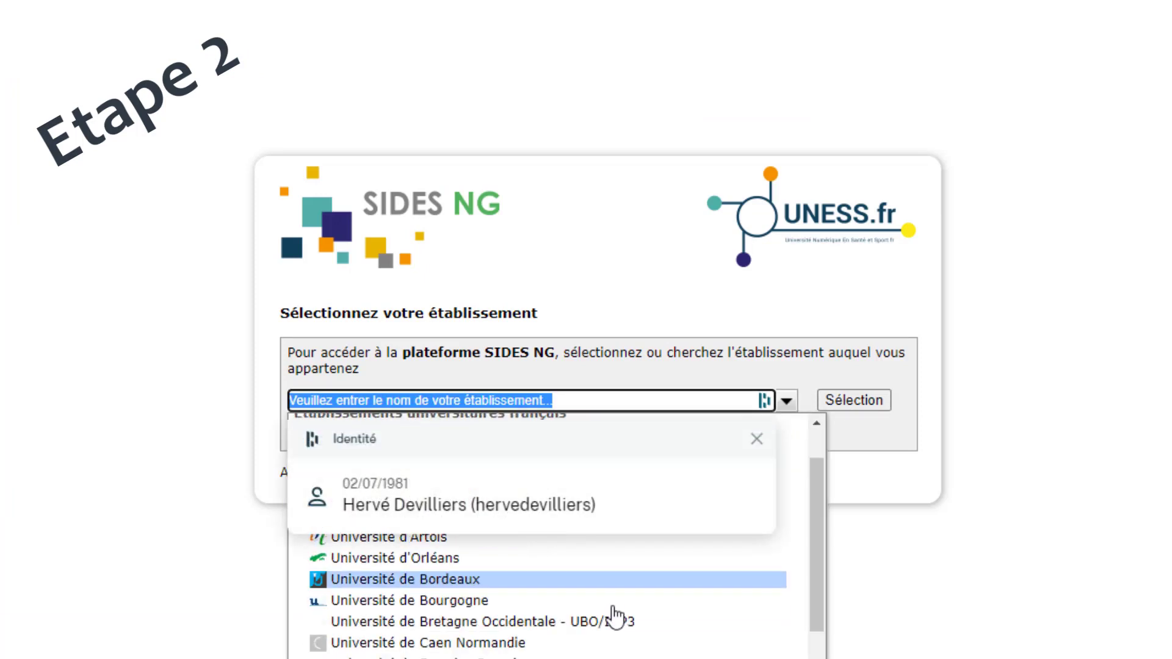
{"action": "left_click", "coordinate": [757, 439]}
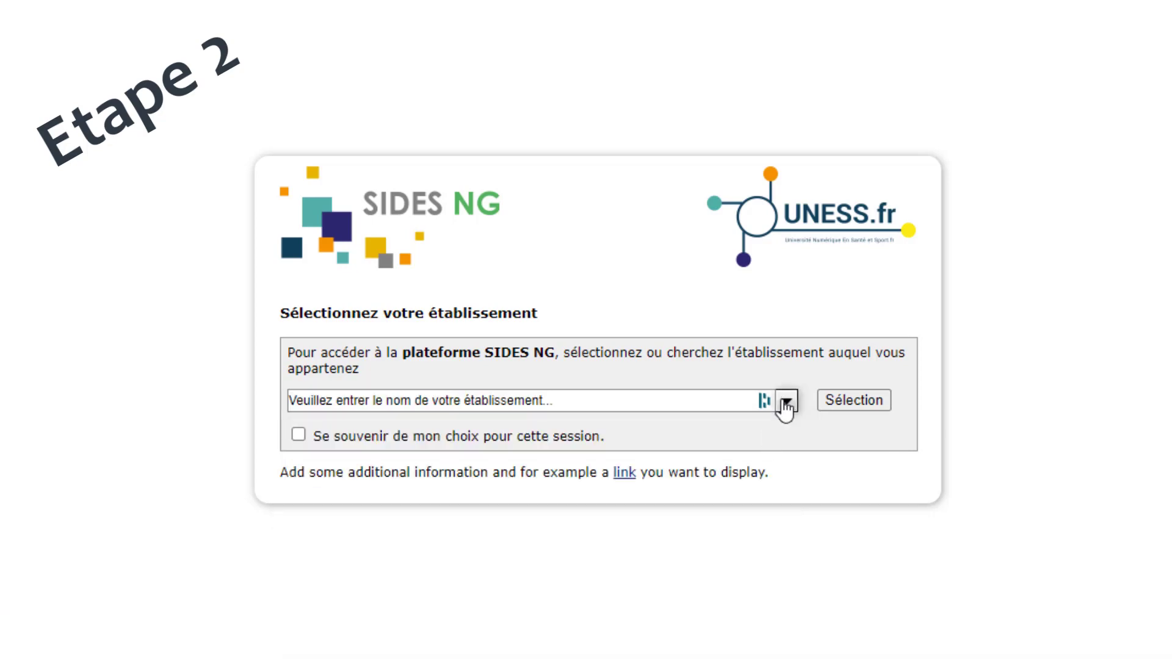
{"action": "left_click", "coordinate": [786, 402]}
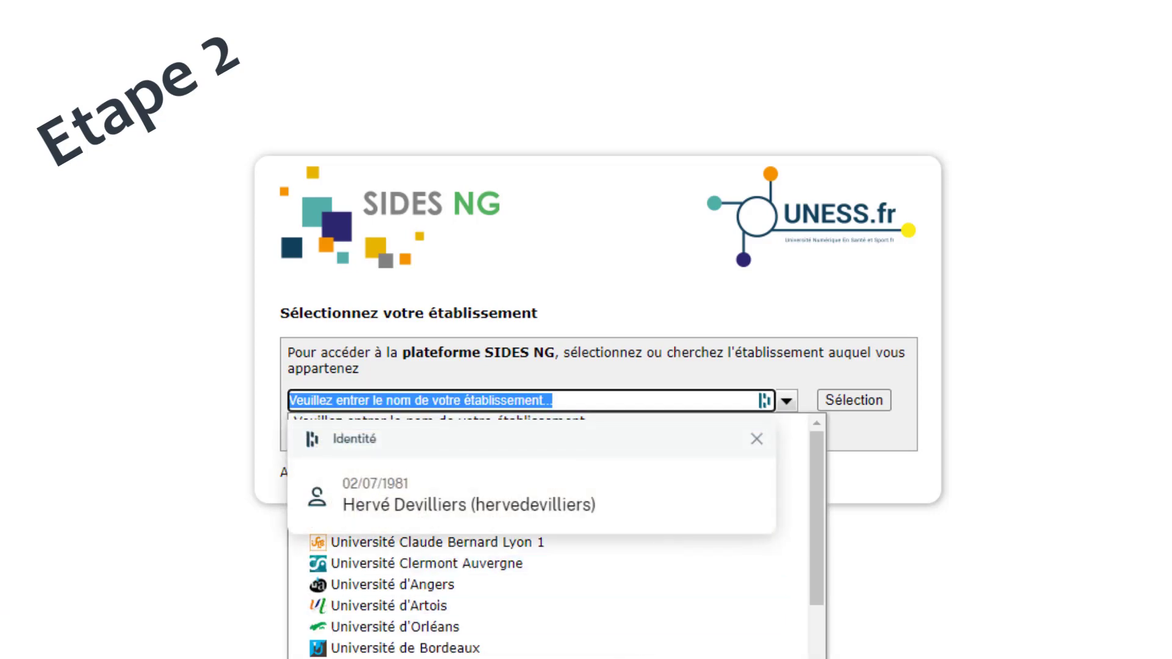
{"action": "left_click", "coordinate": [595, 656]}
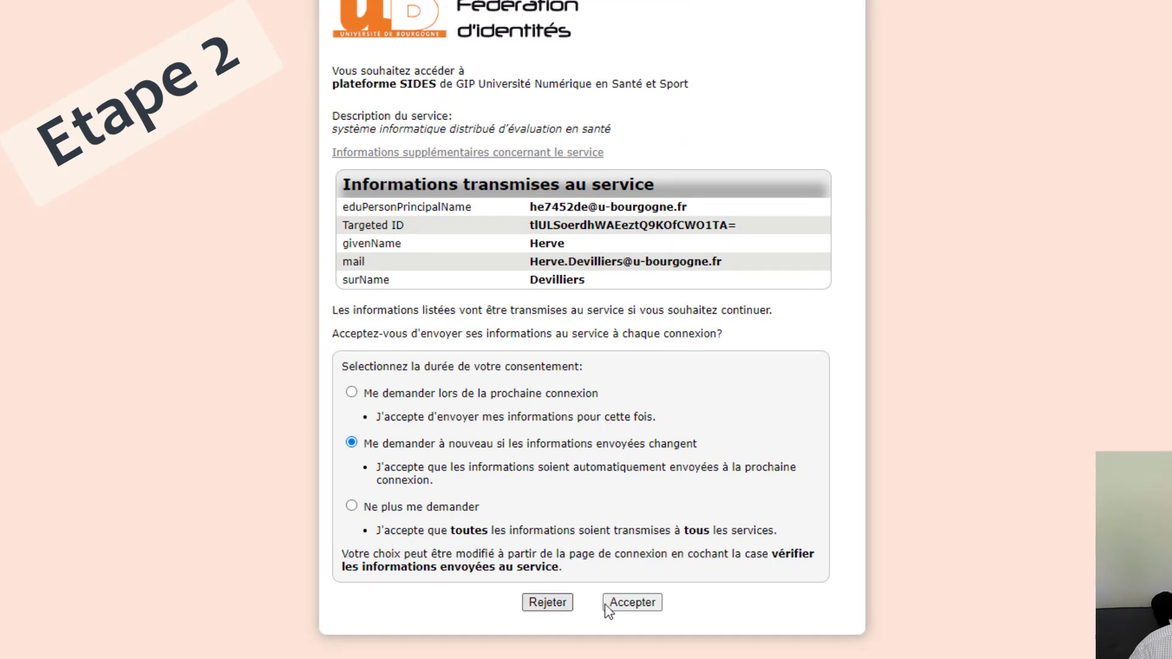
{"action": "left_click", "coordinate": [639, 603]}
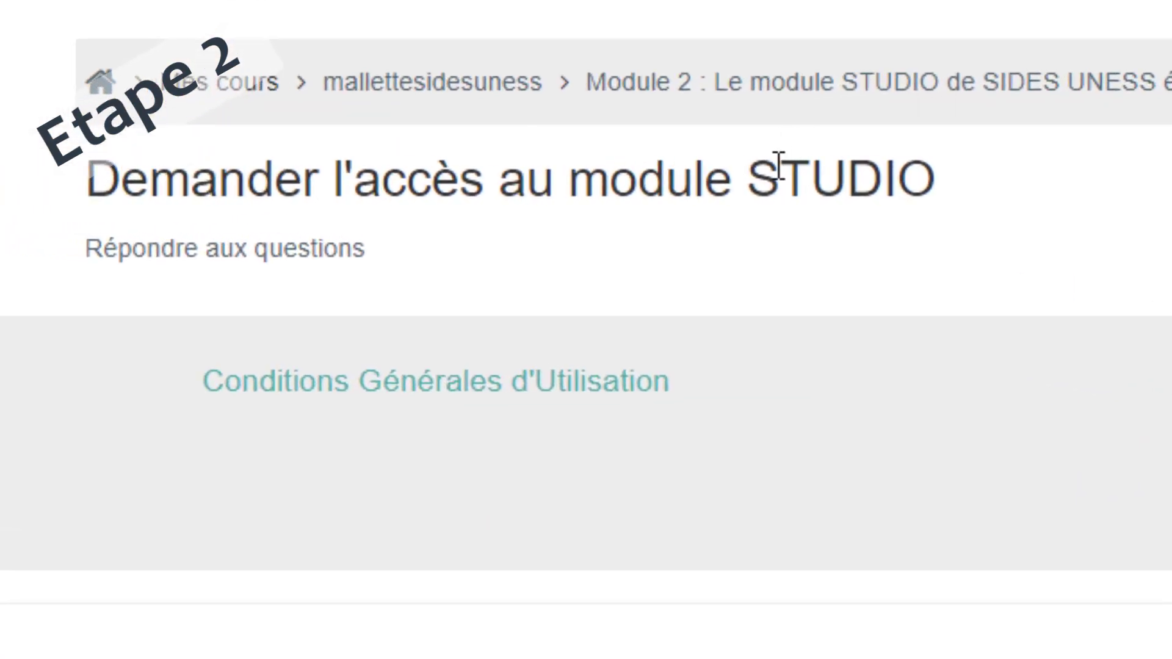
Step: Open the Demande d'accès au module STUDIO questionnaire and review its eight questions
{"action": "left_click", "coordinate": [294, 250]}
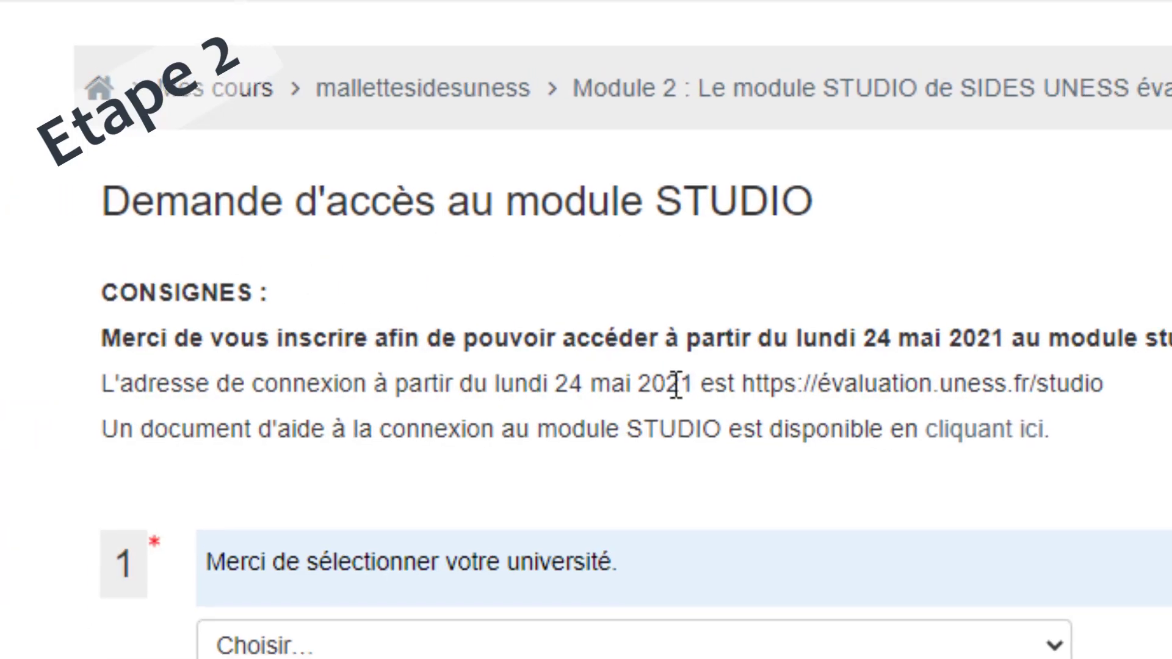
{"action": "scroll", "coordinate": [267, 363], "scroll_direction": "down", "scroll_amount": 4}
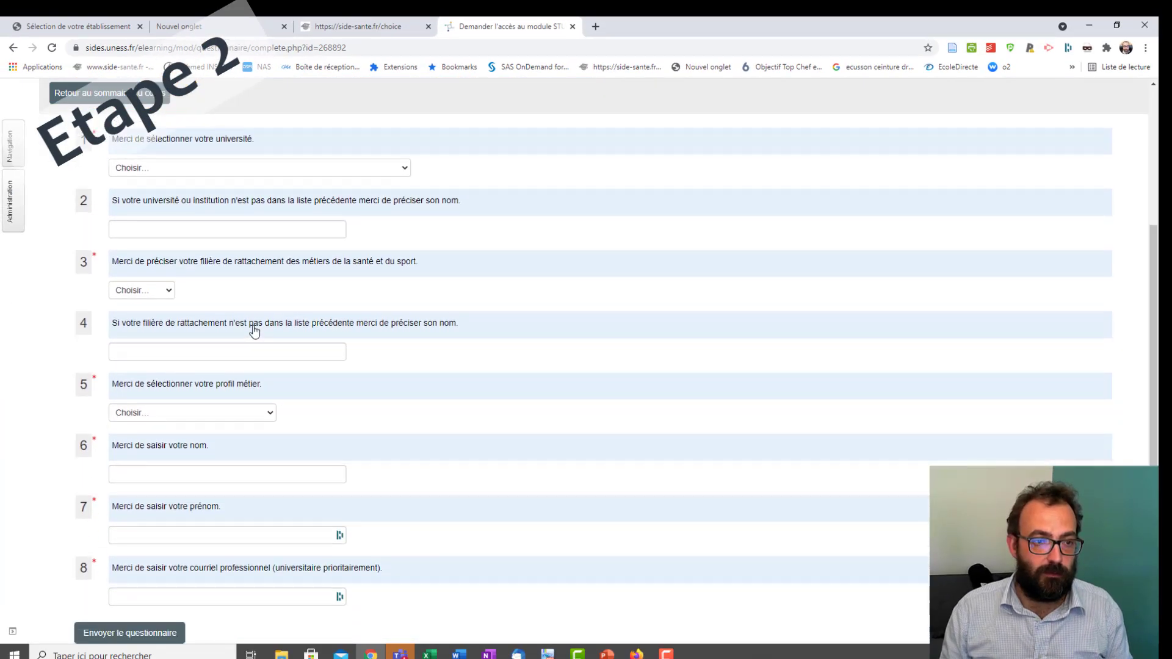
{"action": "scroll", "coordinate": [374, 391], "scroll_direction": "down", "scroll_amount": 1}
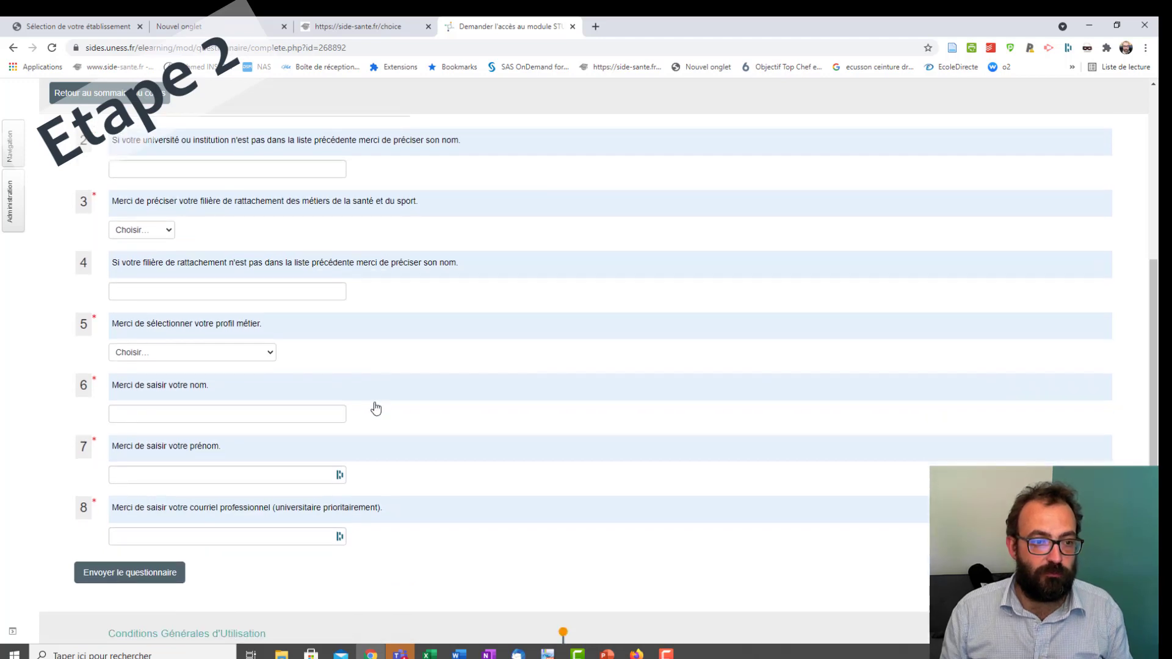
{"action": "scroll", "coordinate": [390, 531], "scroll_direction": "up", "scroll_amount": 1}
{"action": "scroll", "coordinate": [373, 509], "scroll_direction": "down", "scroll_amount": 1}
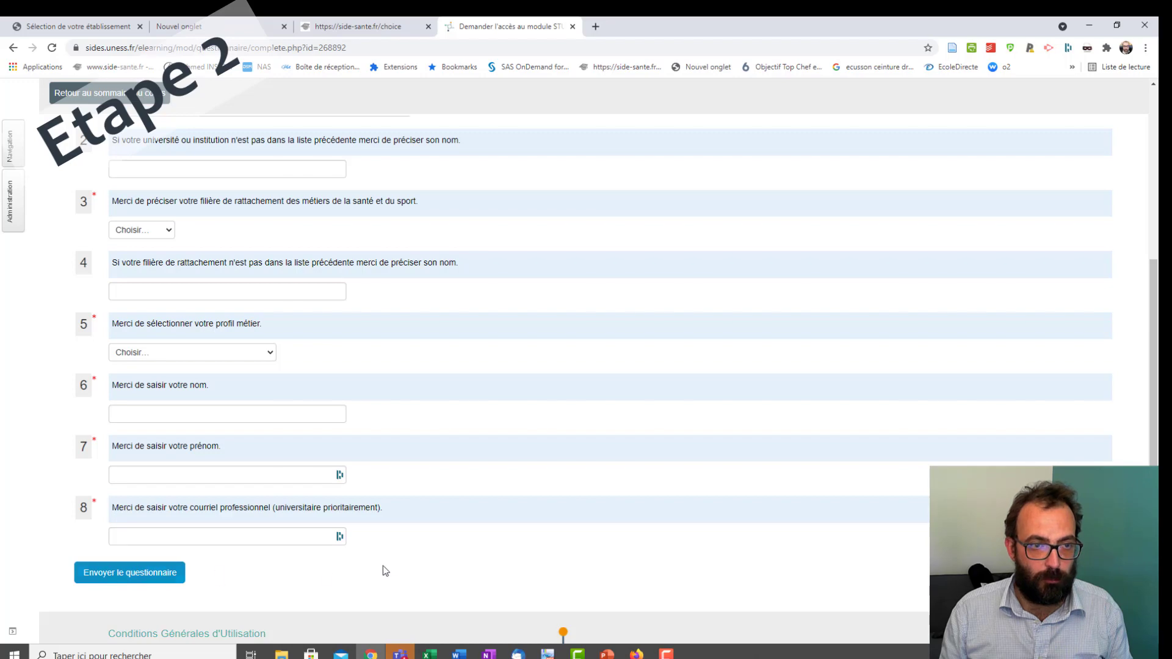
{"action": "scroll", "coordinate": [385, 571], "scroll_direction": "up", "scroll_amount": 5}
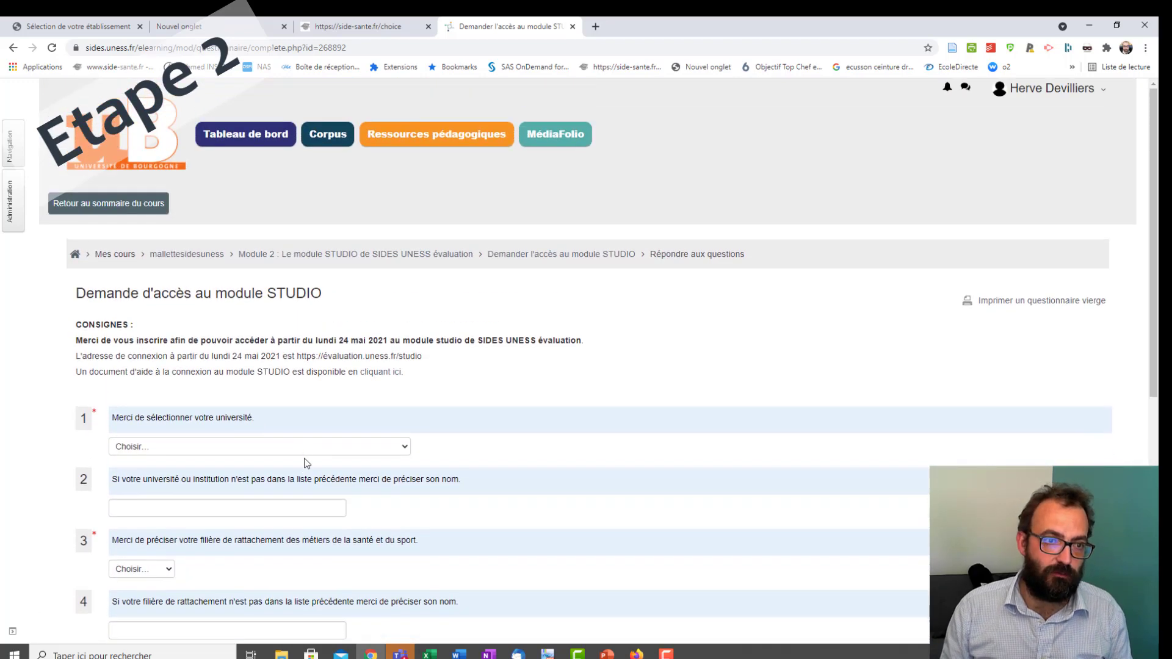
{"action": "scroll", "coordinate": [307, 464], "scroll_direction": "down", "scroll_amount": 3}
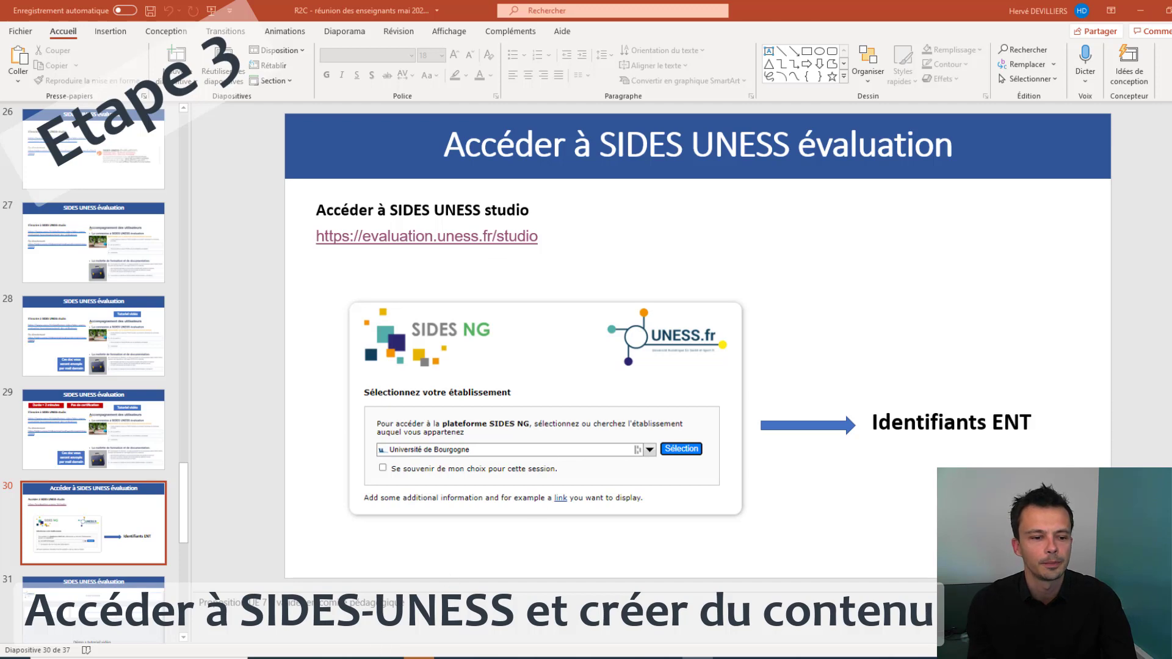
Step: Log in to the Université de Bourgogne CAS with the university username and password, then accept the consent page
{"action": "left_click", "coordinate": [423, 642]}
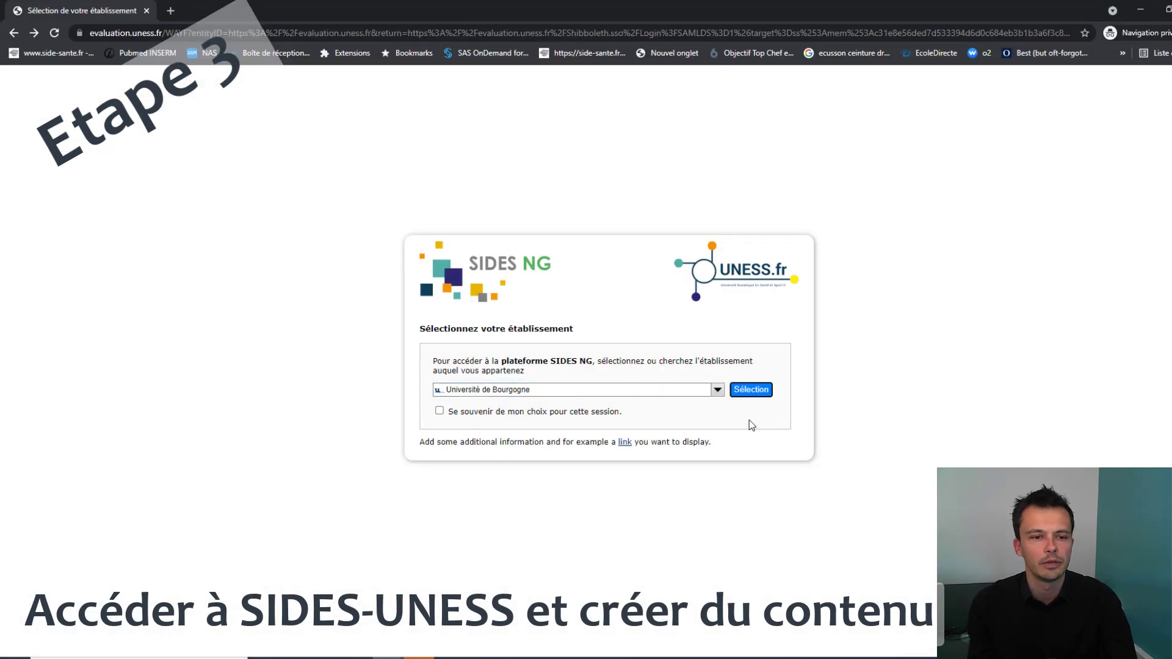
{"action": "left_click", "coordinate": [760, 396]}
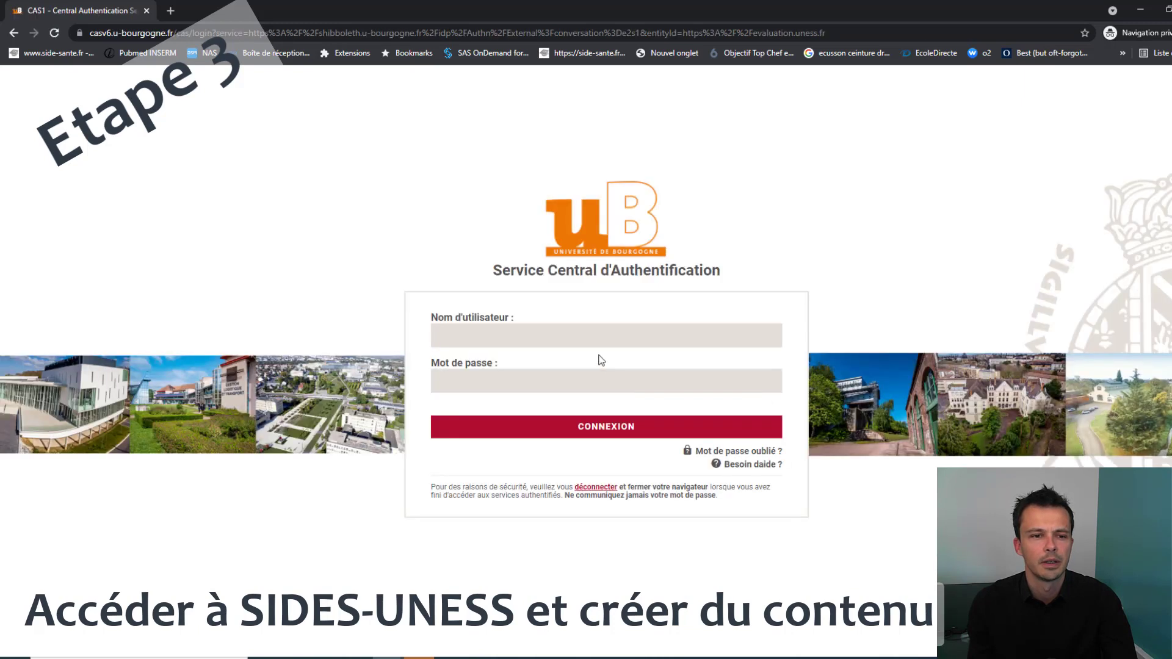
{"action": "type", "text": "ma"}
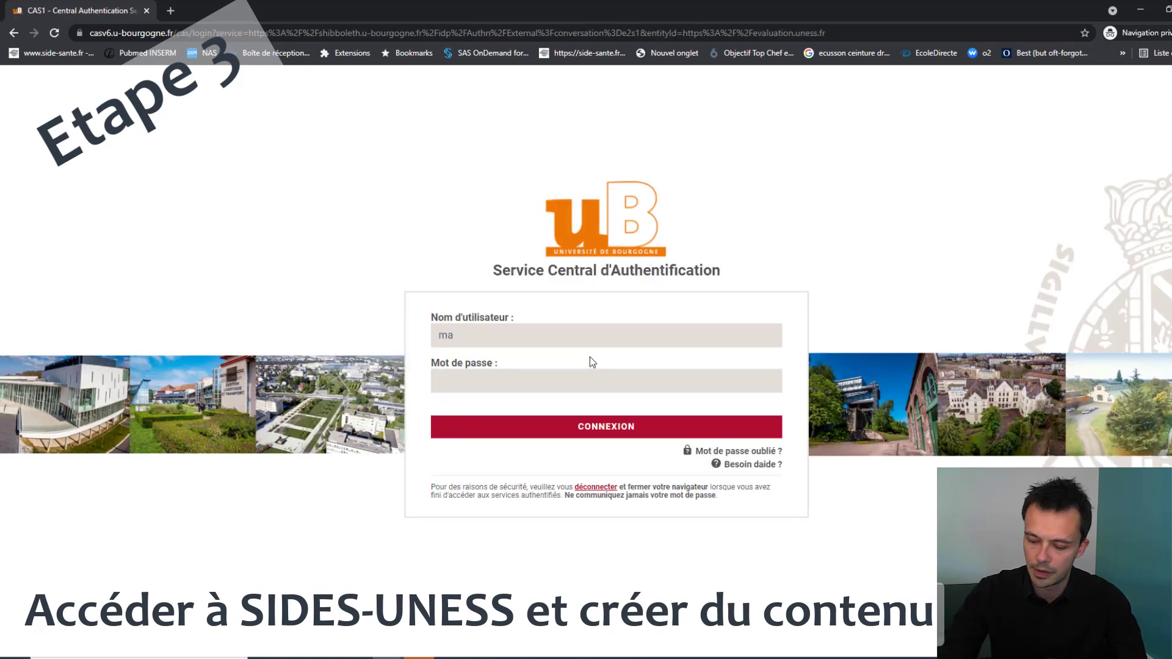
{"action": "type", "text": "2860sa"}
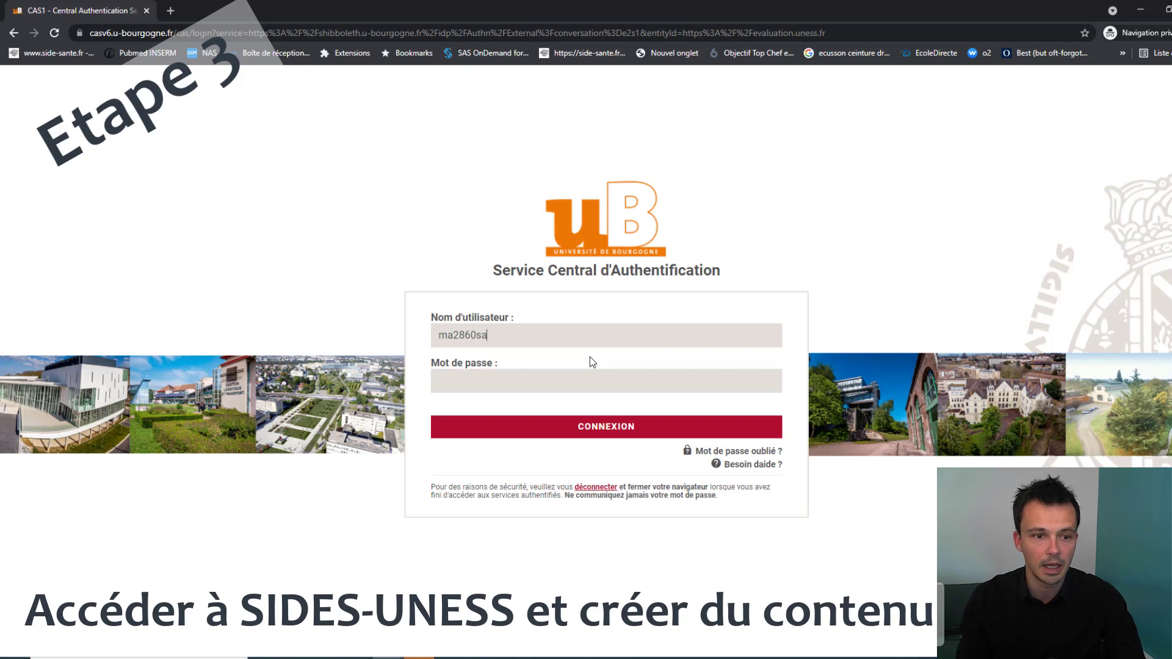
{"action": "left_click", "coordinate": [609, 390]}
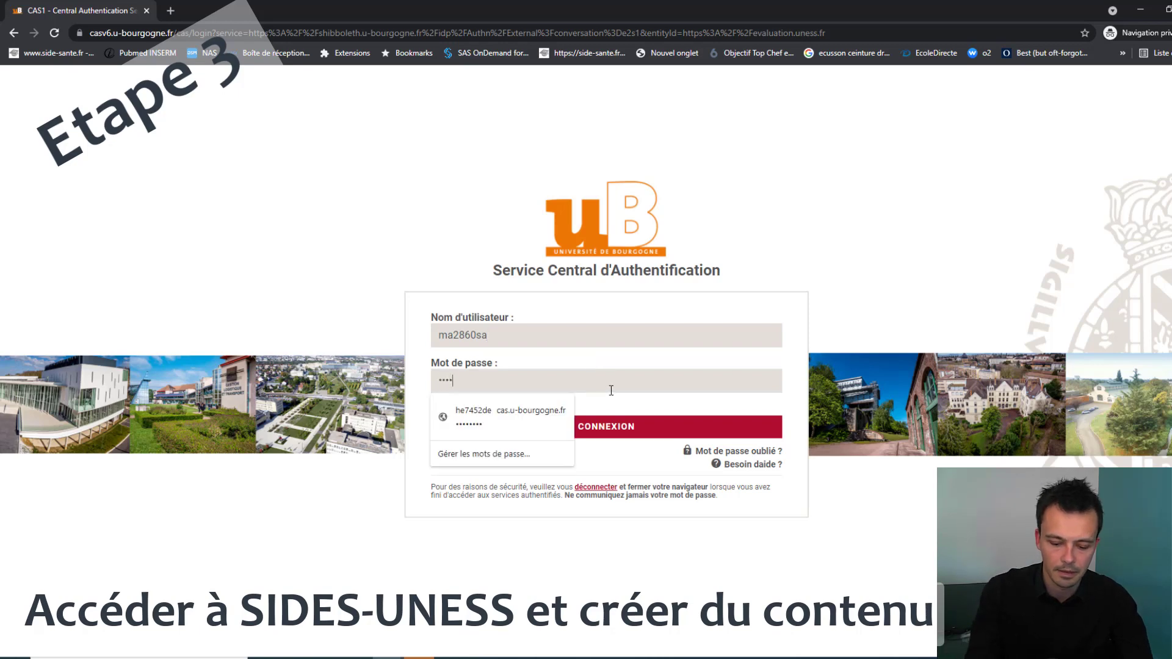
{"action": "key", "text": "Return"}
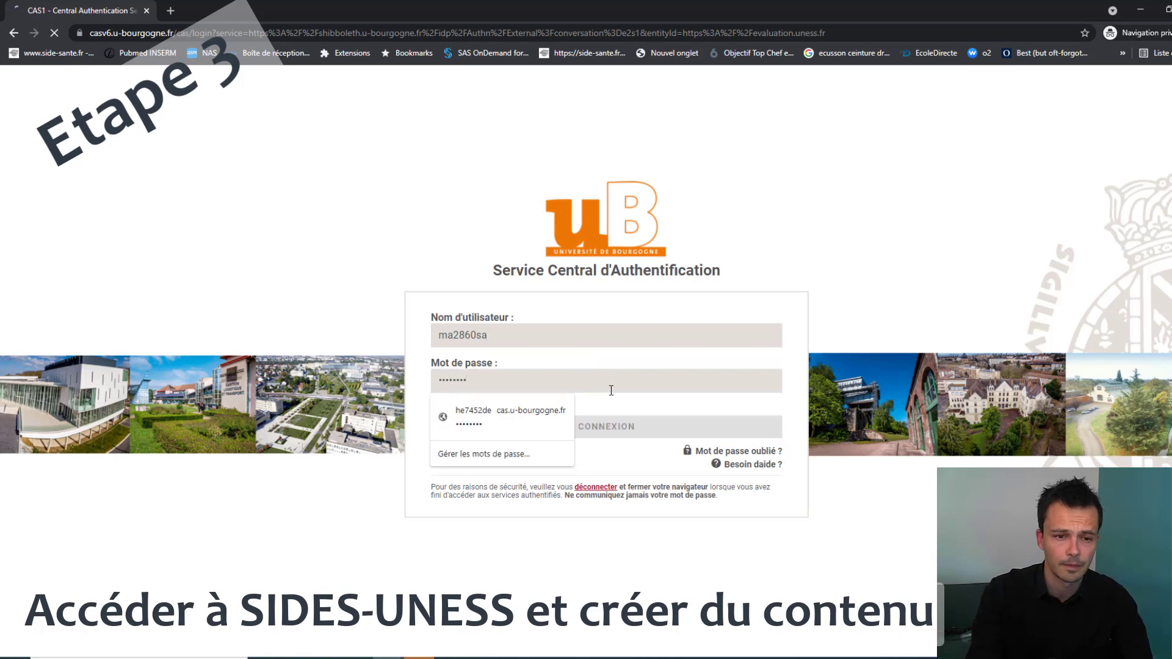
{"action": "scroll", "coordinate": [780, 366], "scroll_direction": "down", "scroll_amount": 3}
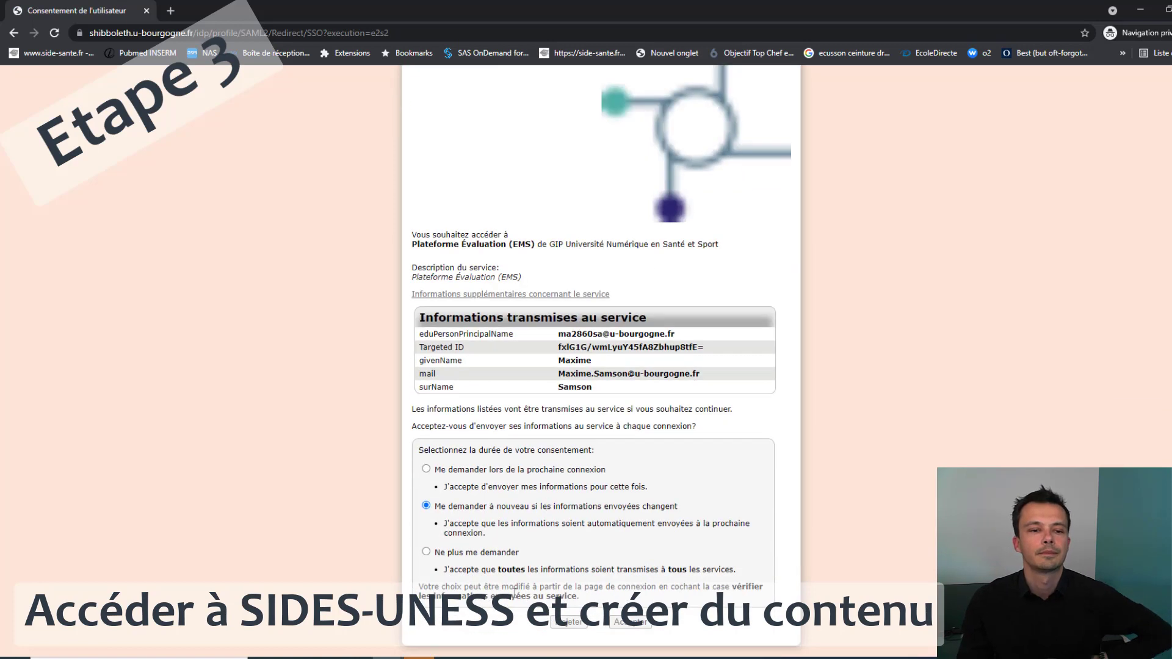
{"action": "left_click", "coordinate": [623, 627]}
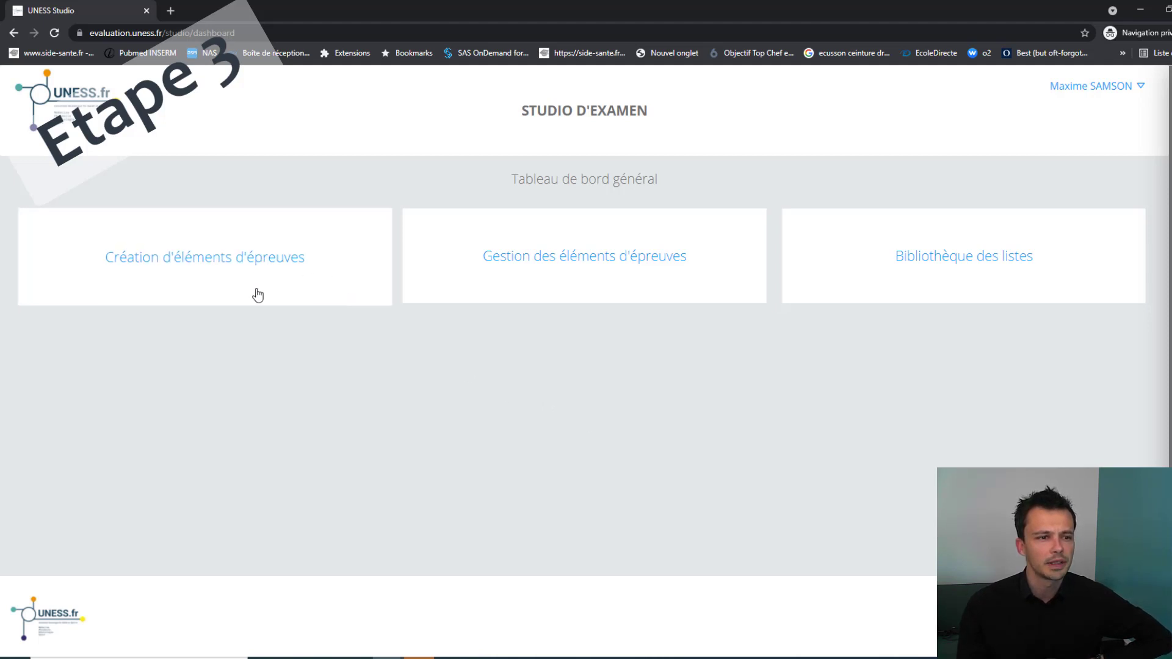
Step: Start a new exam element with specialty Médecine Interne
{"action": "left_click", "coordinate": [259, 261]}
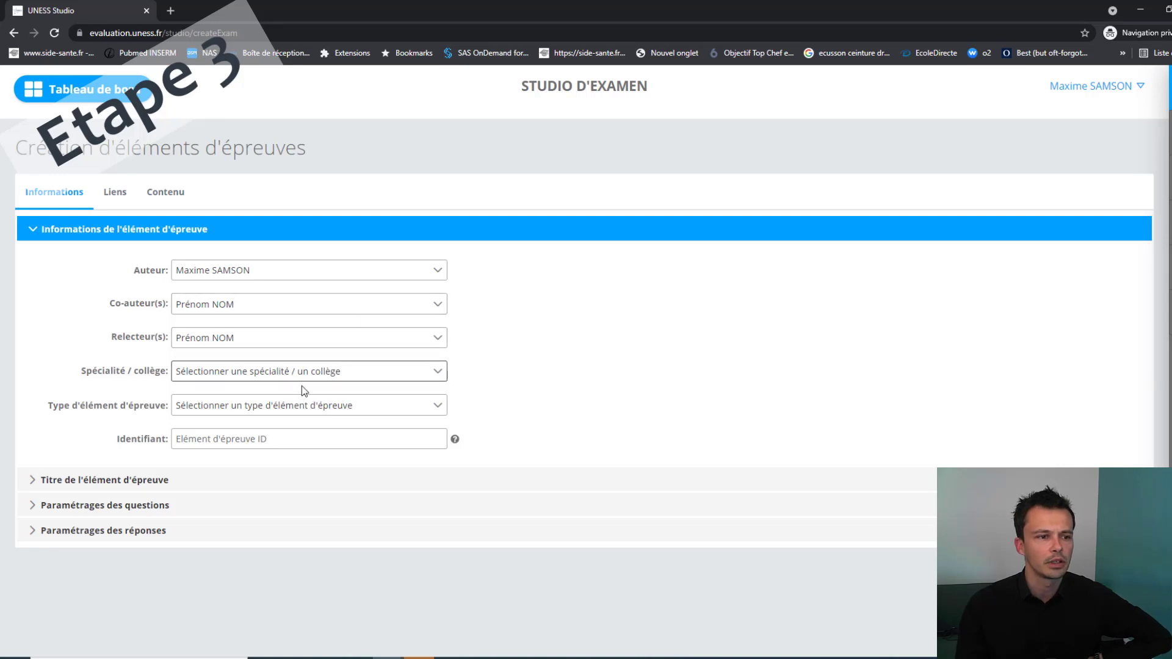
{"action": "left_click", "coordinate": [345, 382]}
{"action": "scroll", "coordinate": [366, 464], "scroll_direction": "down", "scroll_amount": 5}
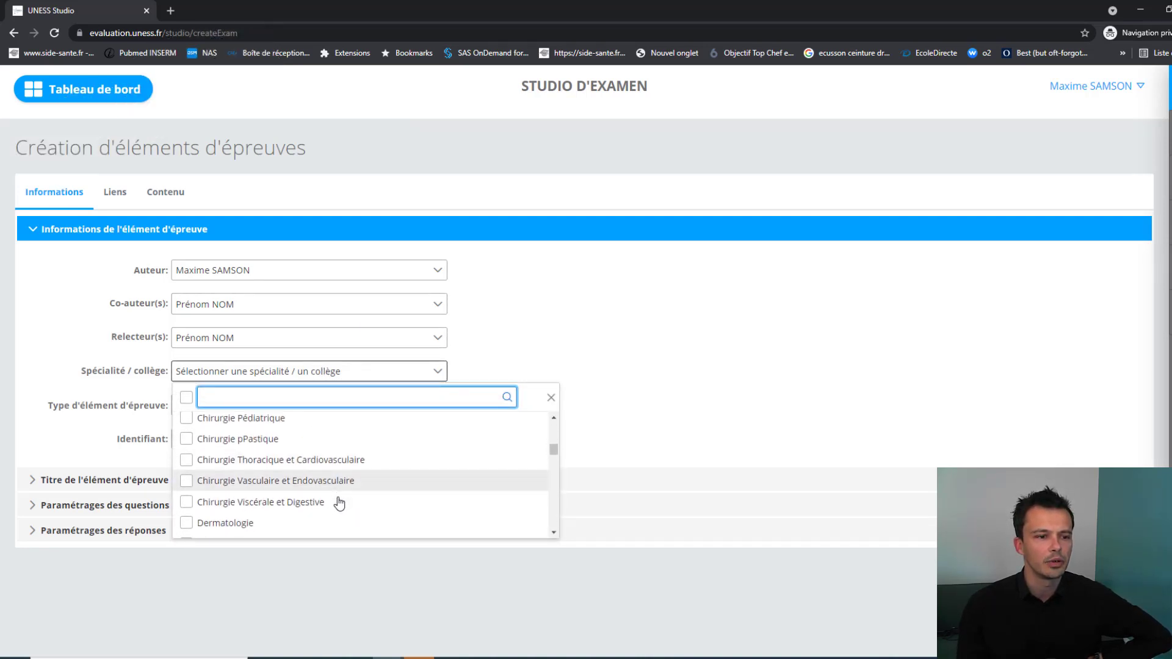
{"action": "scroll", "coordinate": [340, 504], "scroll_direction": "down", "scroll_amount": 5}
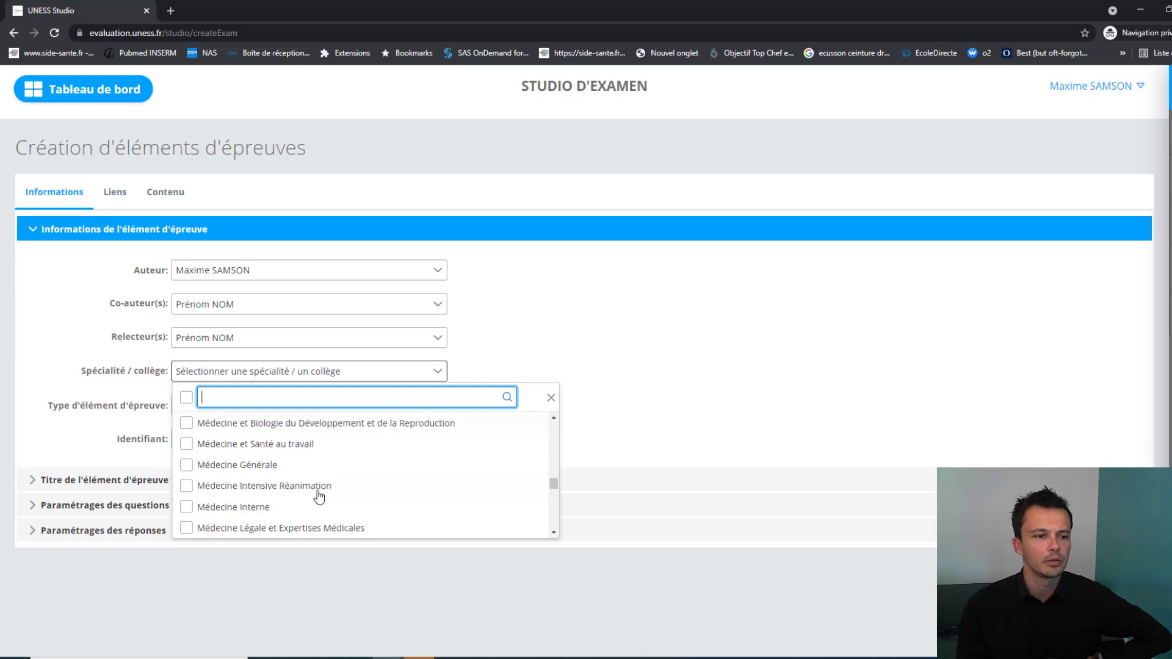
{"action": "left_click", "coordinate": [245, 510]}
{"action": "left_click", "coordinate": [665, 431]}
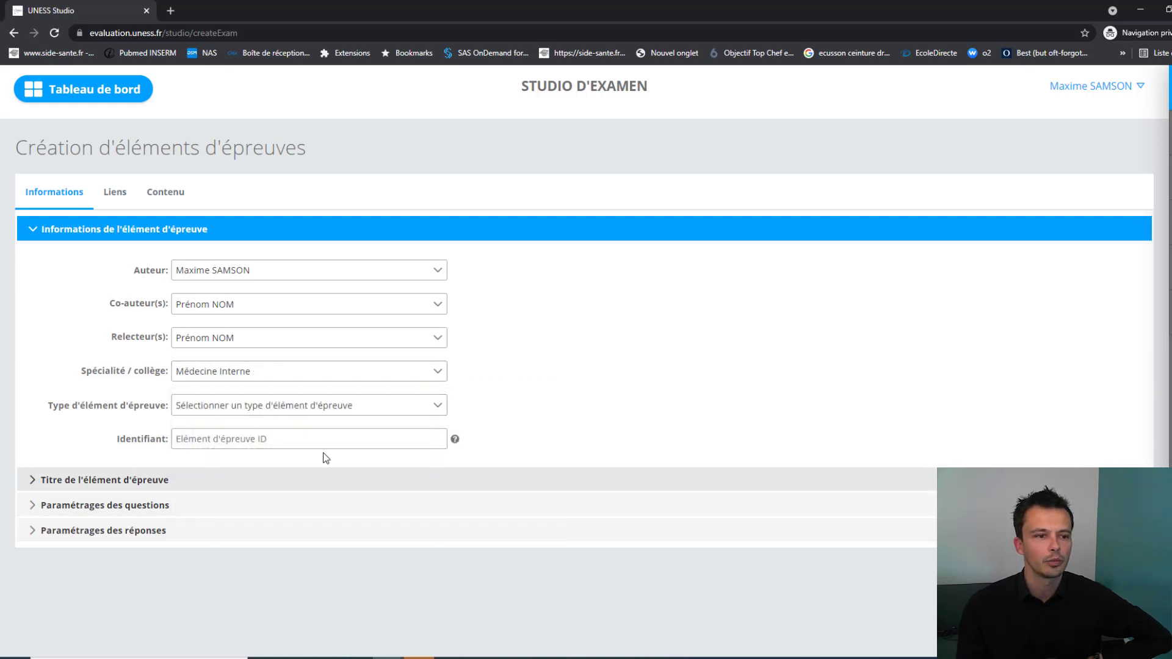
Step: Set the type to Mini dossier clinique progressif (mDCP) and save, continuing to edit
{"action": "left_click", "coordinate": [314, 408]}
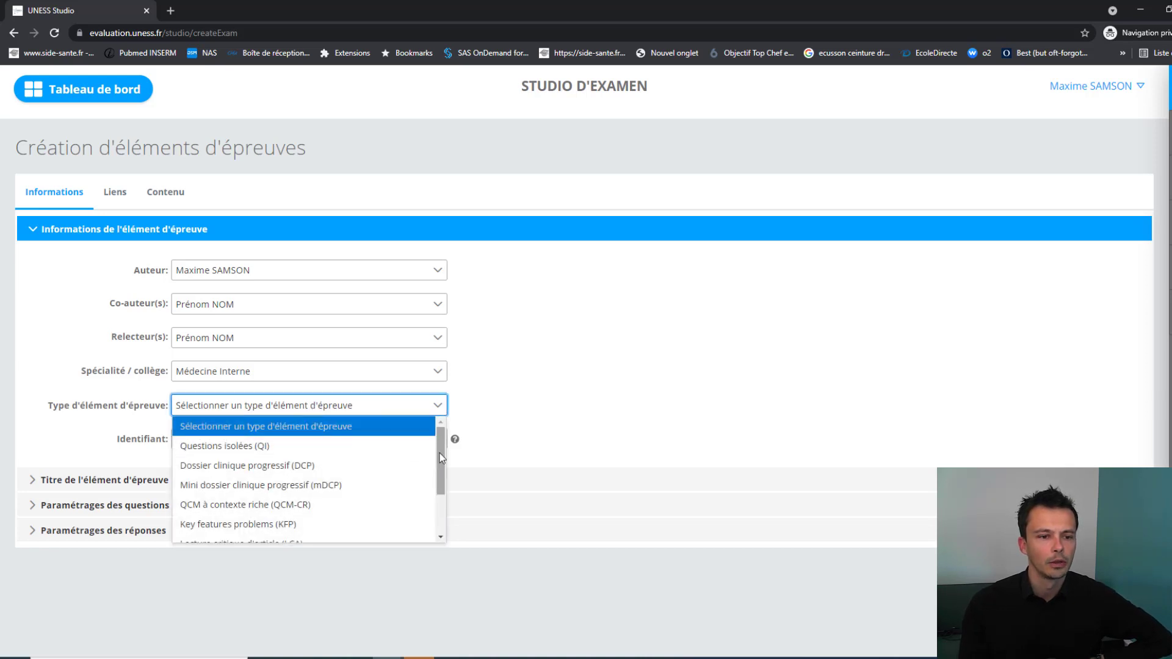
{"action": "mouse_move", "coordinate": [439, 453]}
{"action": "left_mouse_down"}
{"action": "mouse_move", "coordinate": [436, 510]}
{"action": "mouse_move", "coordinate": [447, 452]}
{"action": "left_mouse_up"}
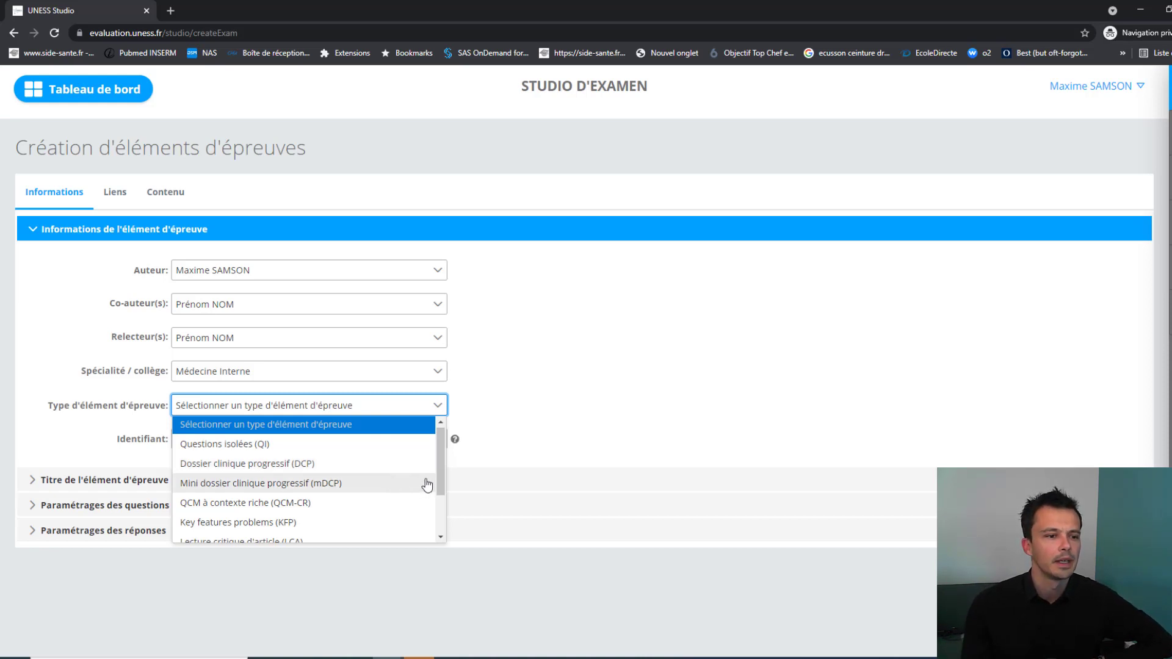
{"action": "left_click_drag", "start_coordinate": [443, 470], "coordinate": [445, 504]}
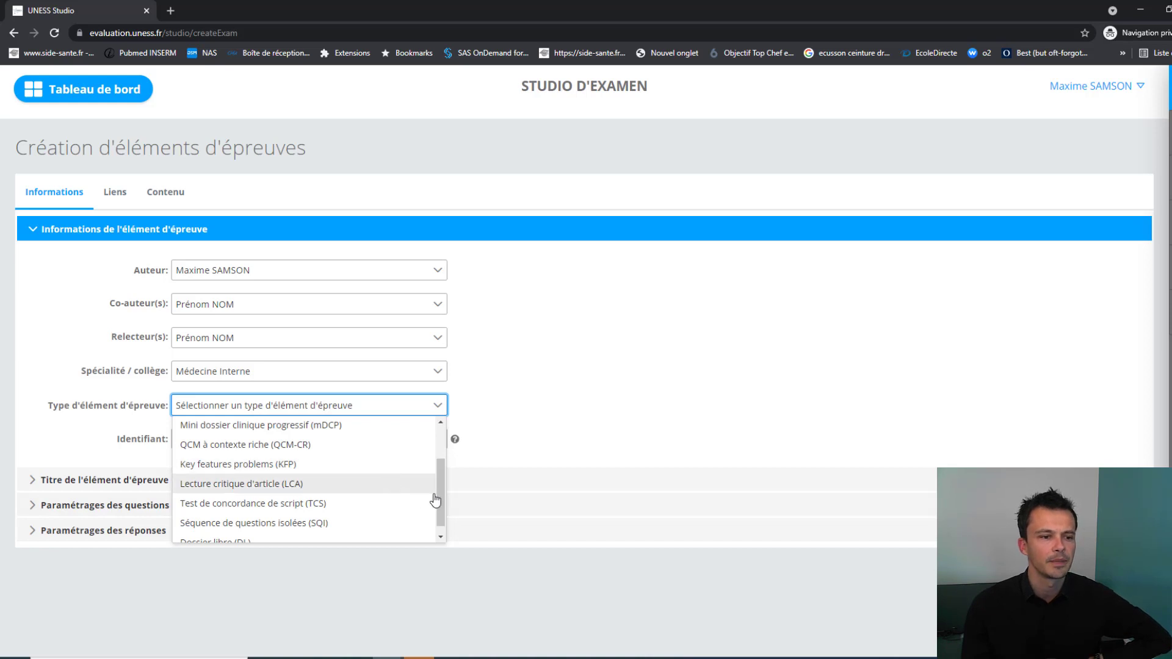
{"action": "scroll", "coordinate": [444, 501], "scroll_direction": "down", "scroll_amount": 1}
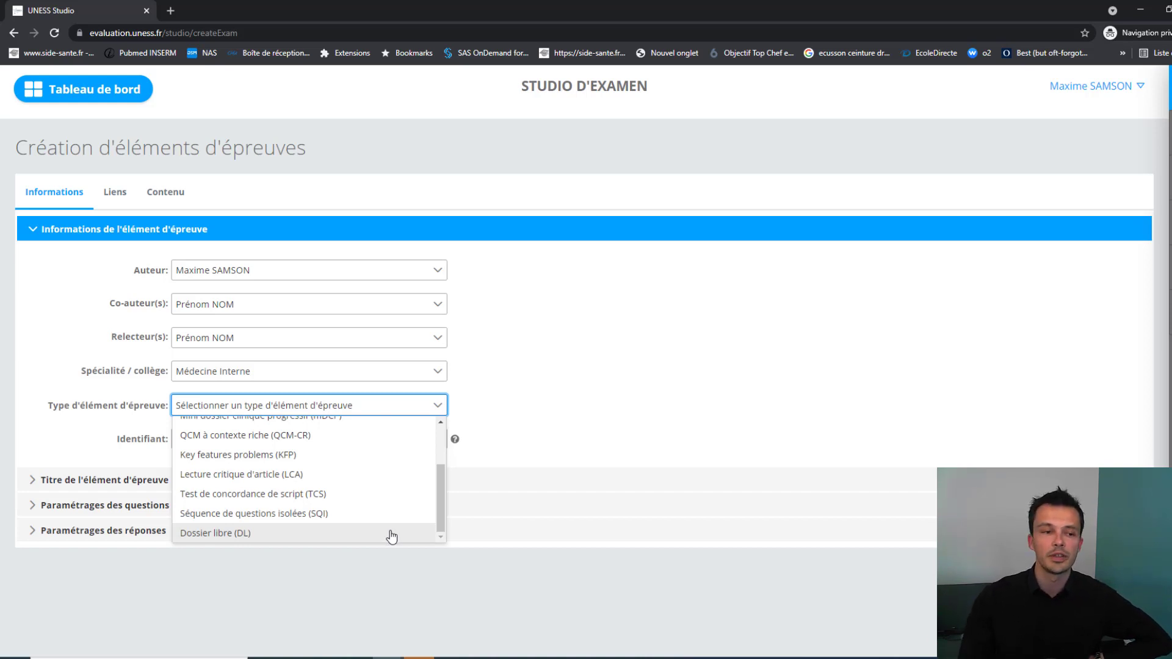
{"action": "left_click_drag", "start_coordinate": [439, 513], "coordinate": [437, 473]}
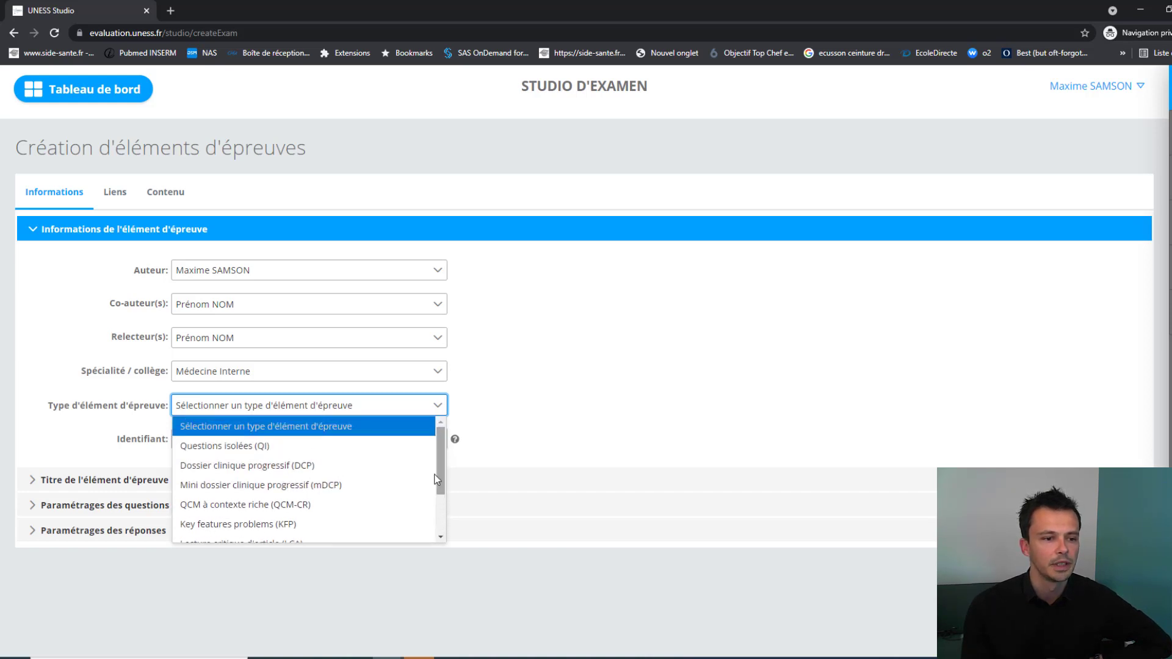
{"action": "left_click", "coordinate": [325, 486]}
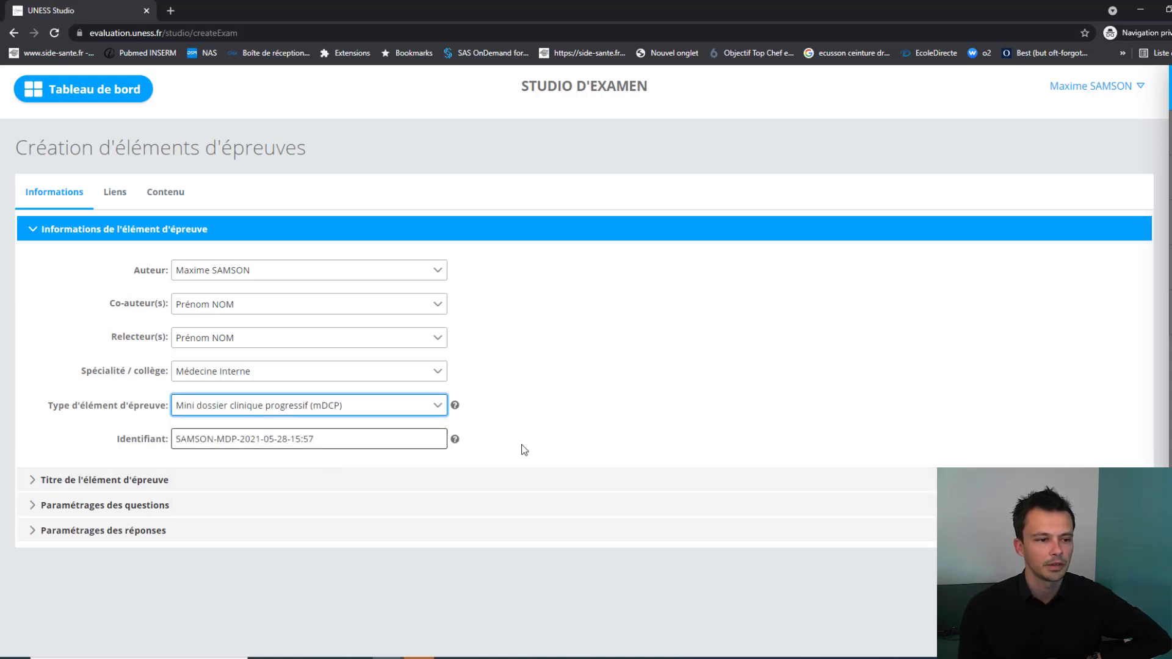
{"action": "left_click", "coordinate": [1086, 568]}
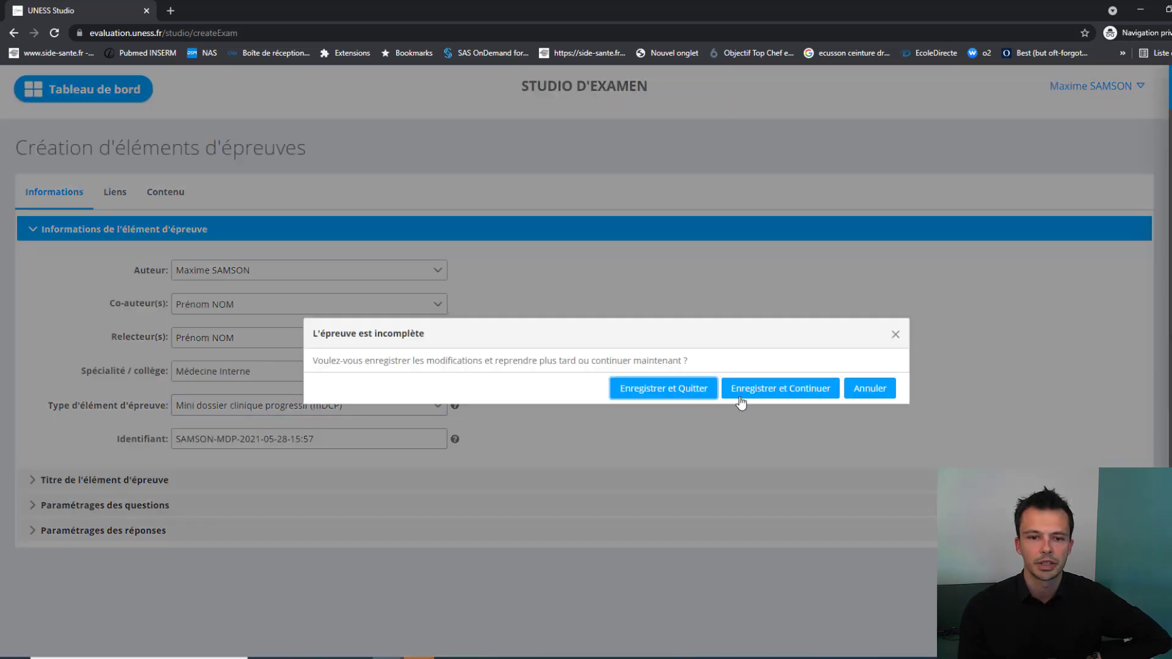
{"action": "left_click", "coordinate": [765, 389]}
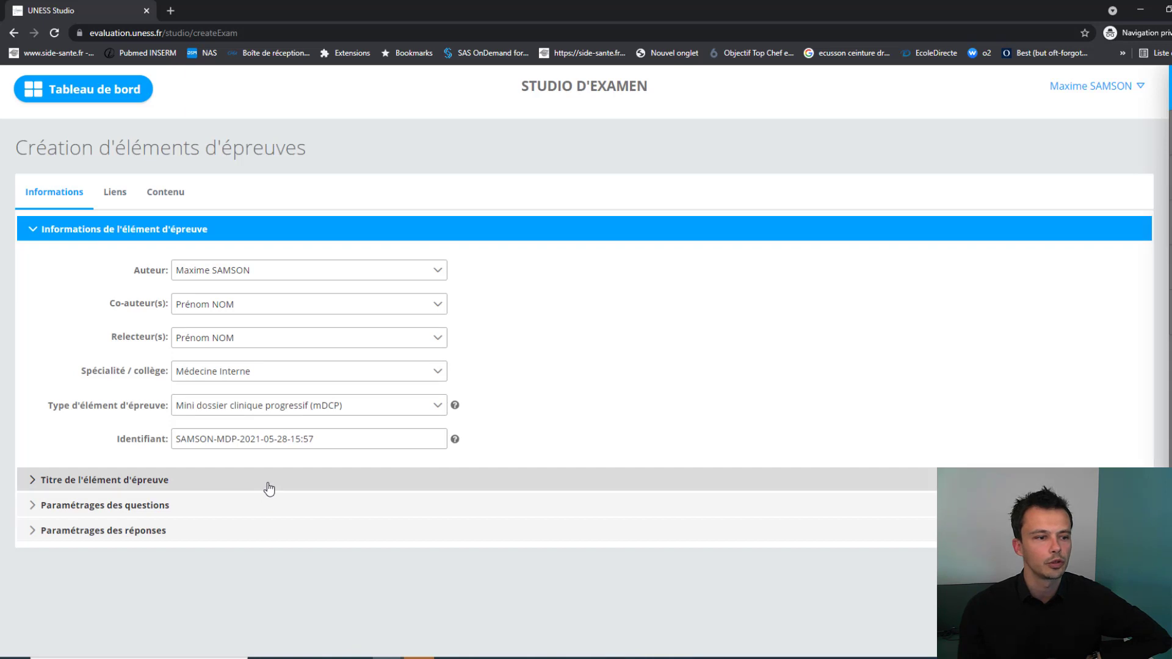
Step: Title the element DP1
{"action": "left_click", "coordinate": [264, 487]}
{"action": "scroll", "coordinate": [657, 417], "scroll_direction": "down", "scroll_amount": 1}
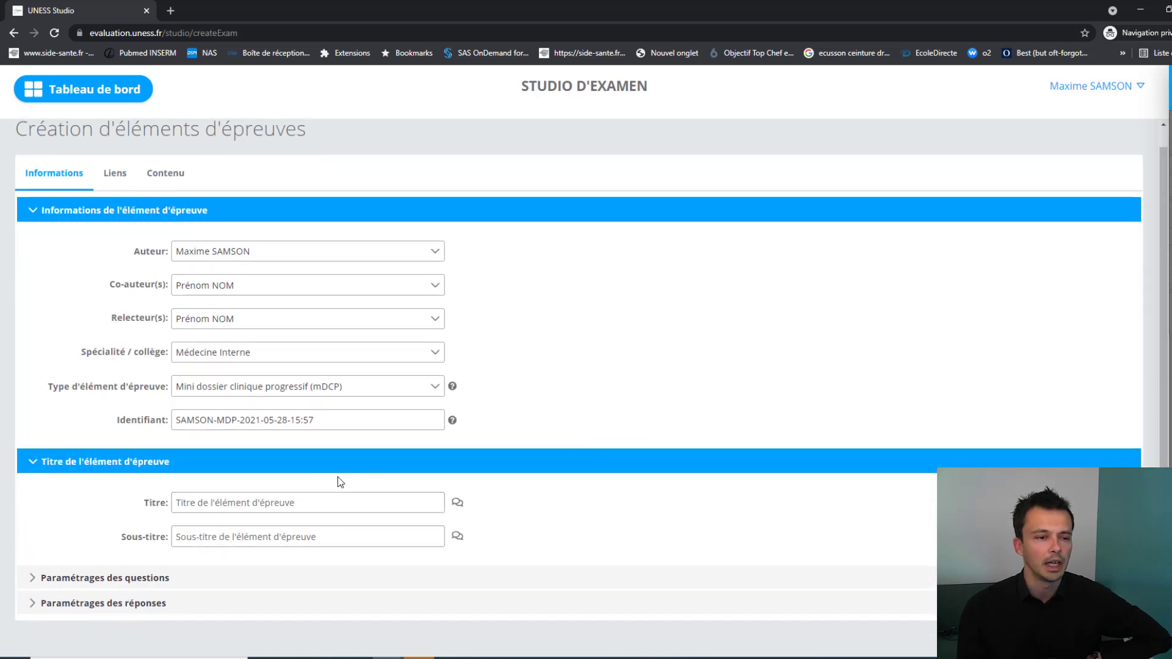
{"action": "left_click", "coordinate": [290, 514]}
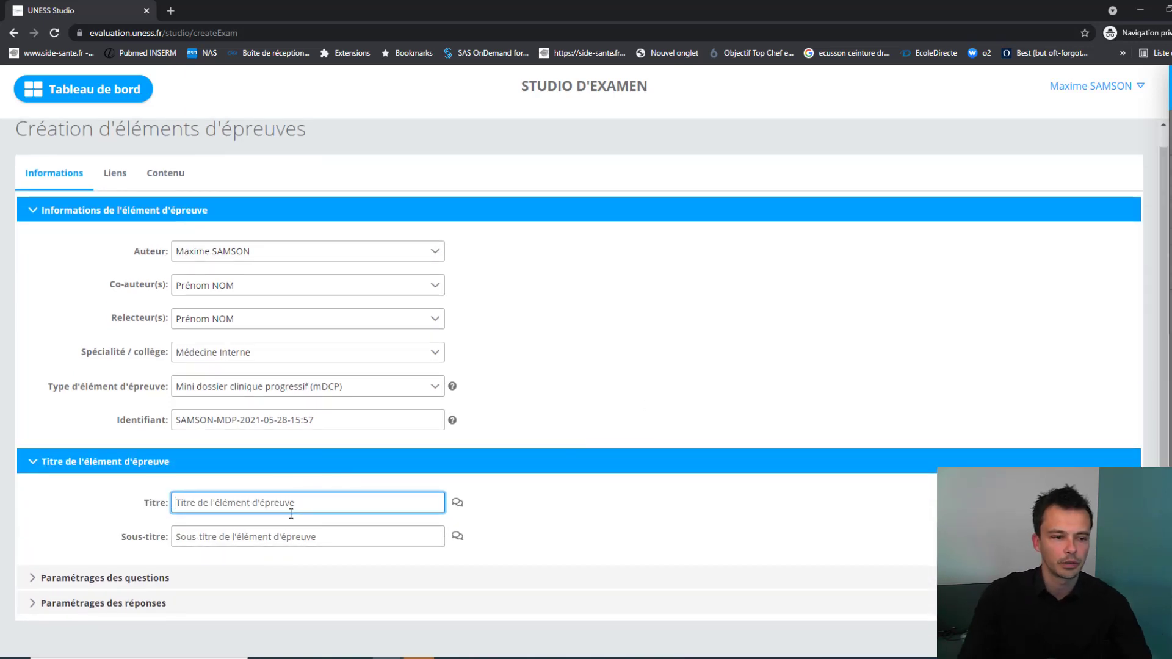
{"action": "type", "text": "DP"}
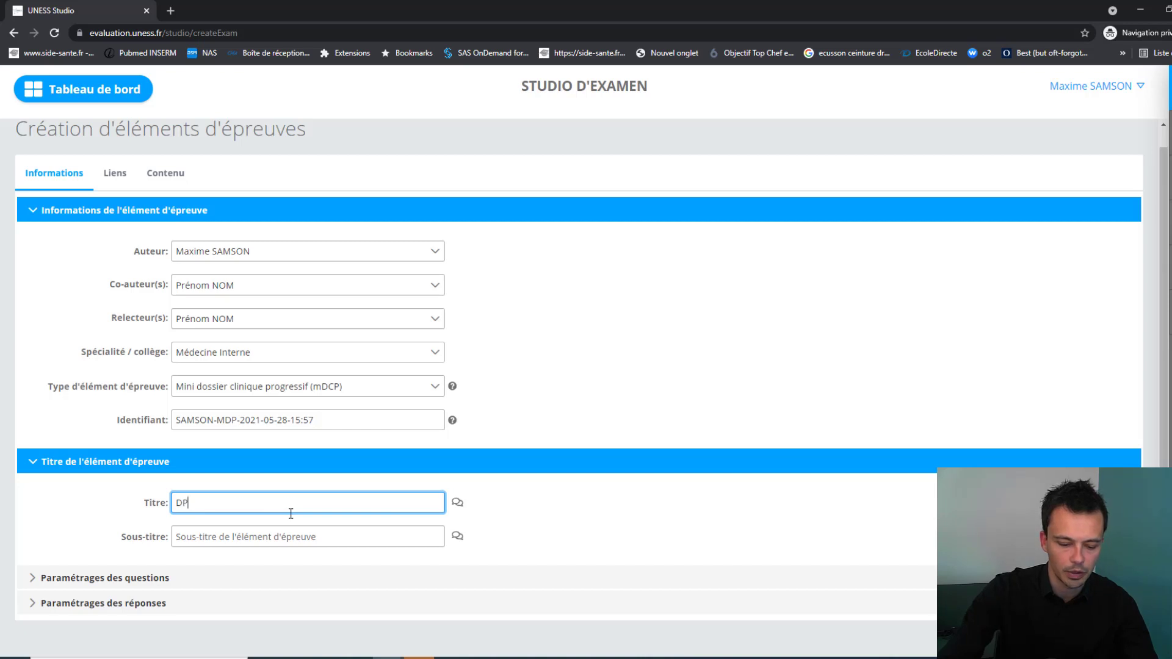
{"action": "type", "text": "1"}
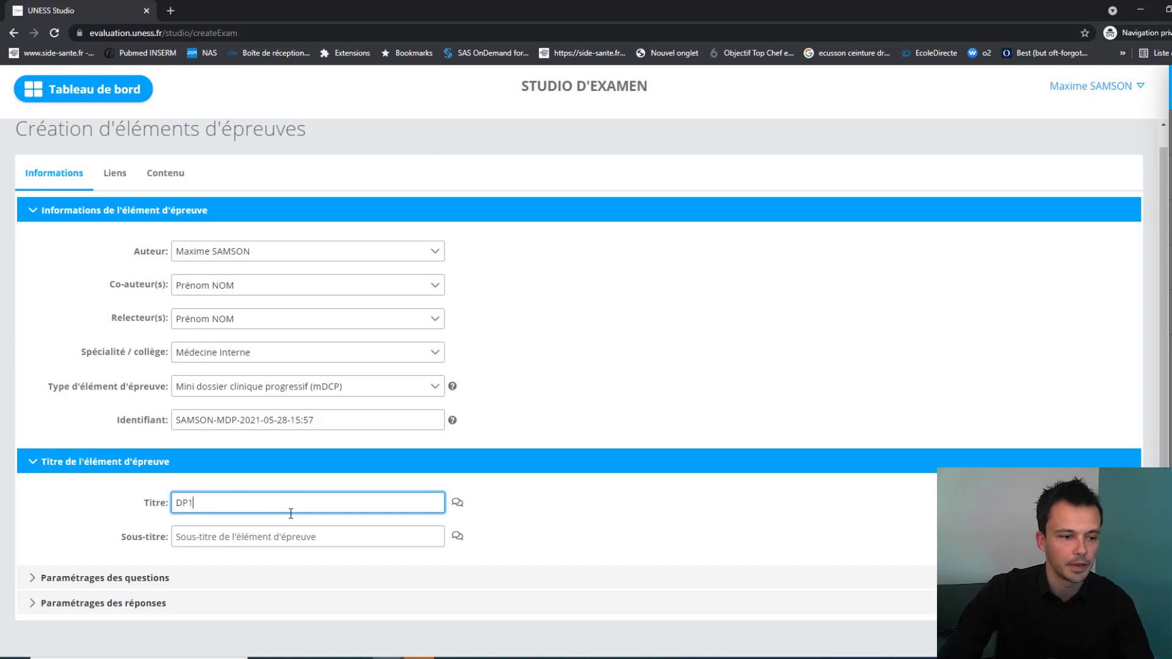
Step: Keep a,b,c answer numbering in the question and answer settings and save, continuing to edit
{"action": "left_click", "coordinate": [259, 584]}
{"action": "scroll", "coordinate": [369, 518], "scroll_direction": "down", "scroll_amount": 2}
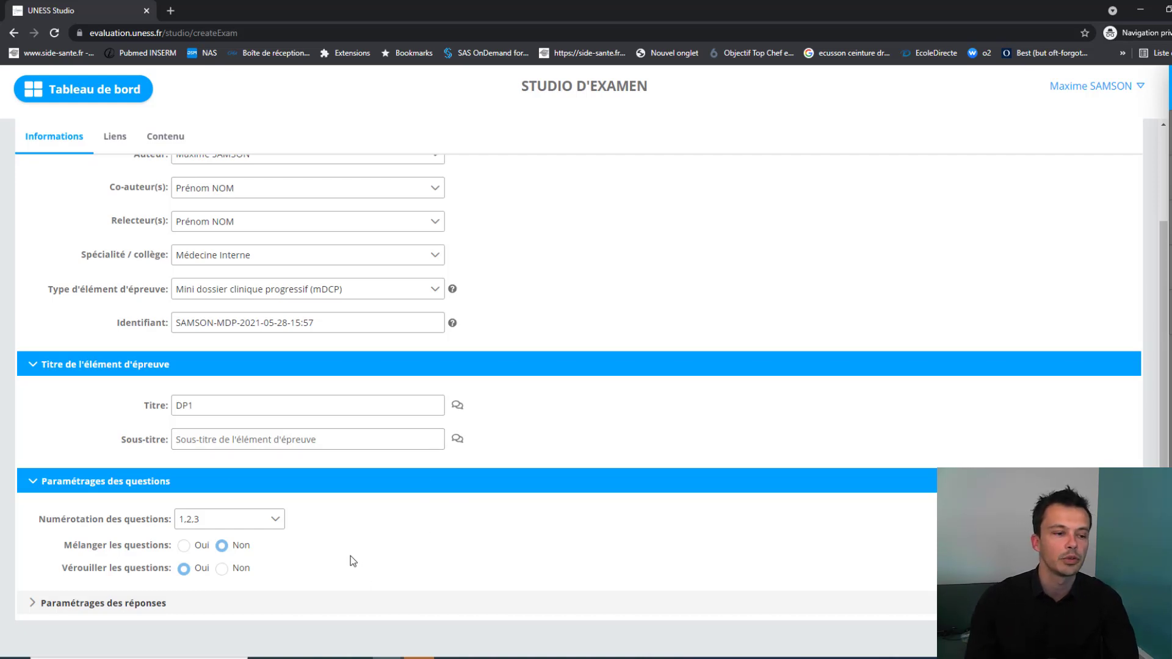
{"action": "left_click", "coordinate": [347, 598]}
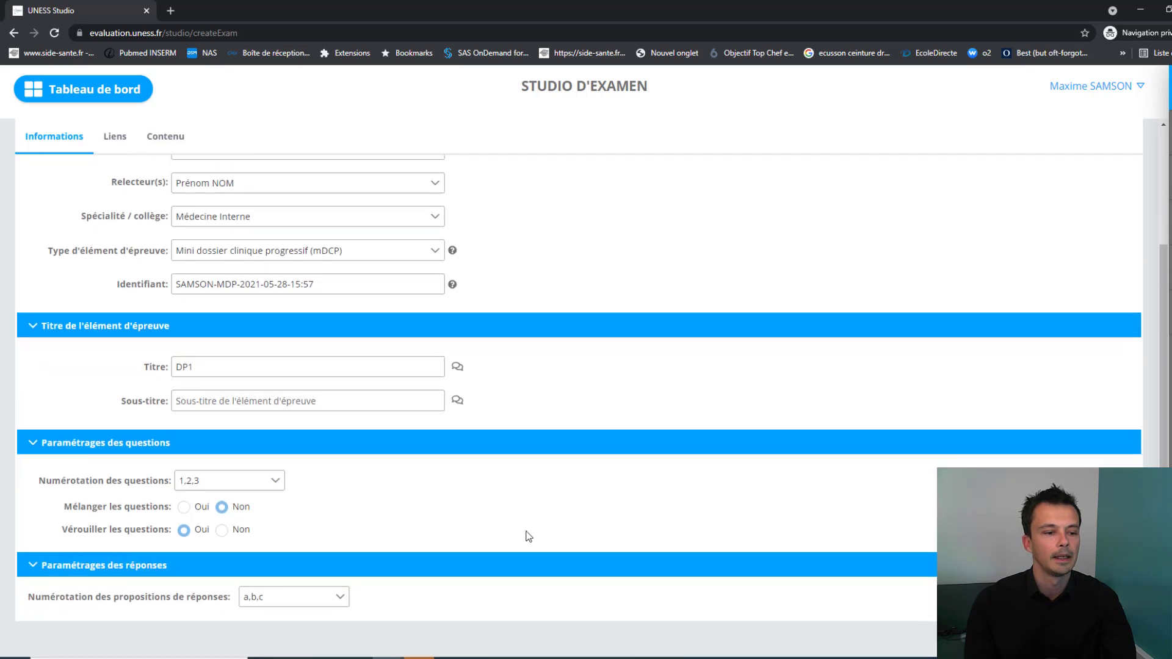
{"action": "left_click", "coordinate": [342, 601]}
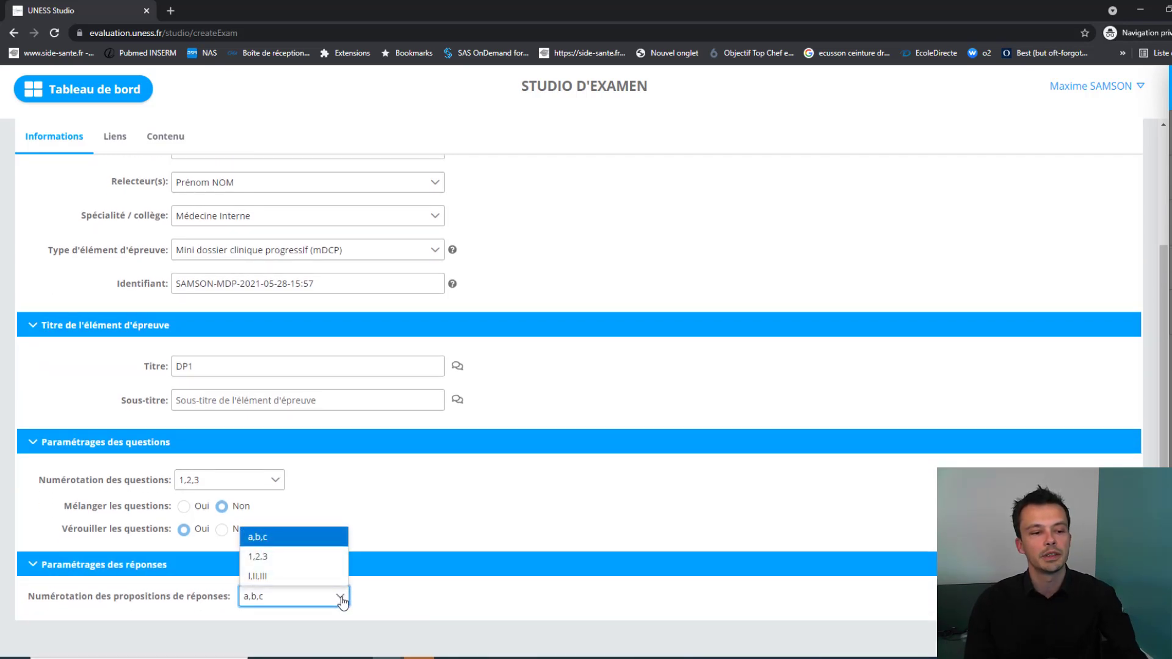
{"action": "left_click", "coordinate": [328, 539]}
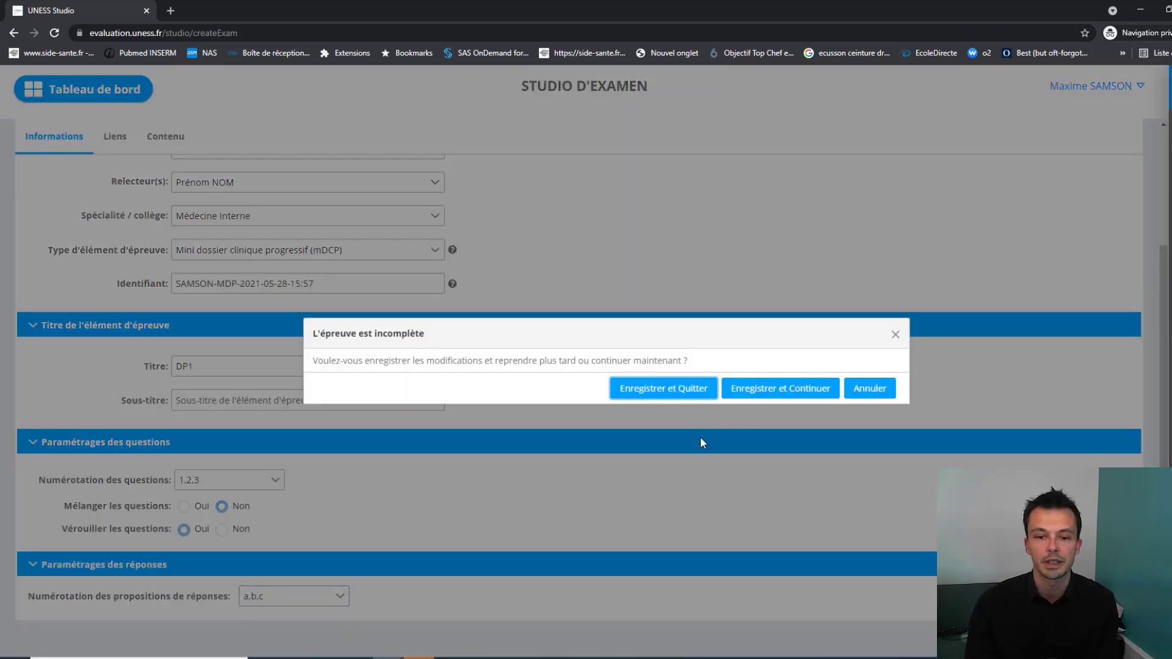
{"action": "left_click", "coordinate": [747, 391]}
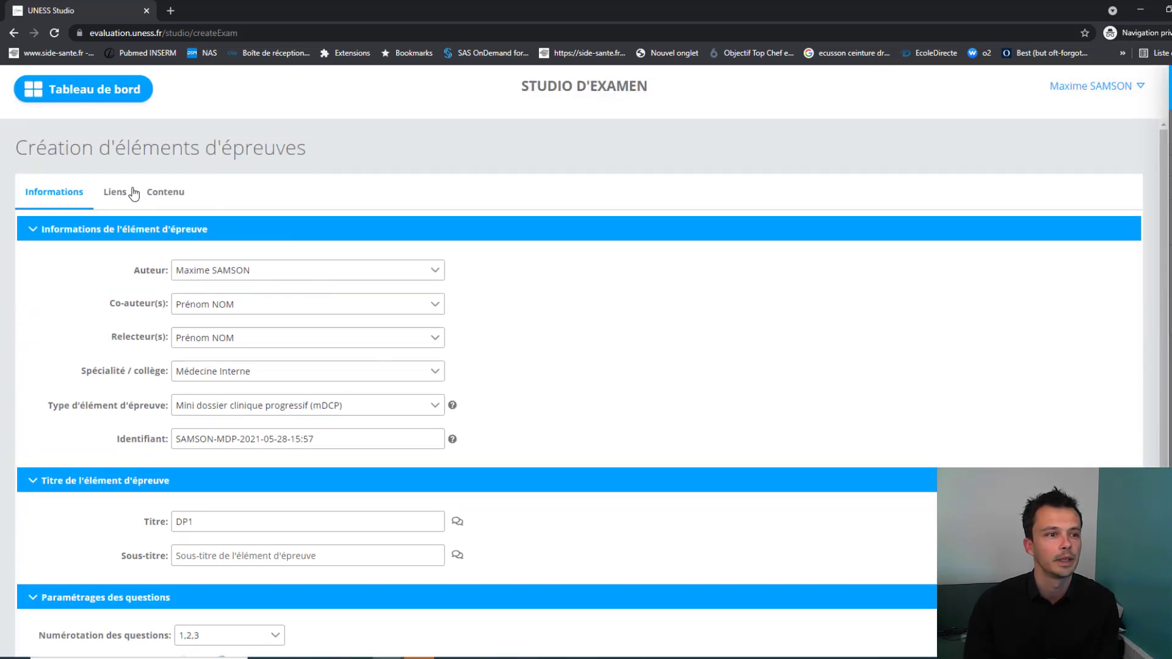
Step: Review the Liens tab, then switch to the Contenu section with the Enoncé général block
{"action": "left_click", "coordinate": [116, 194]}
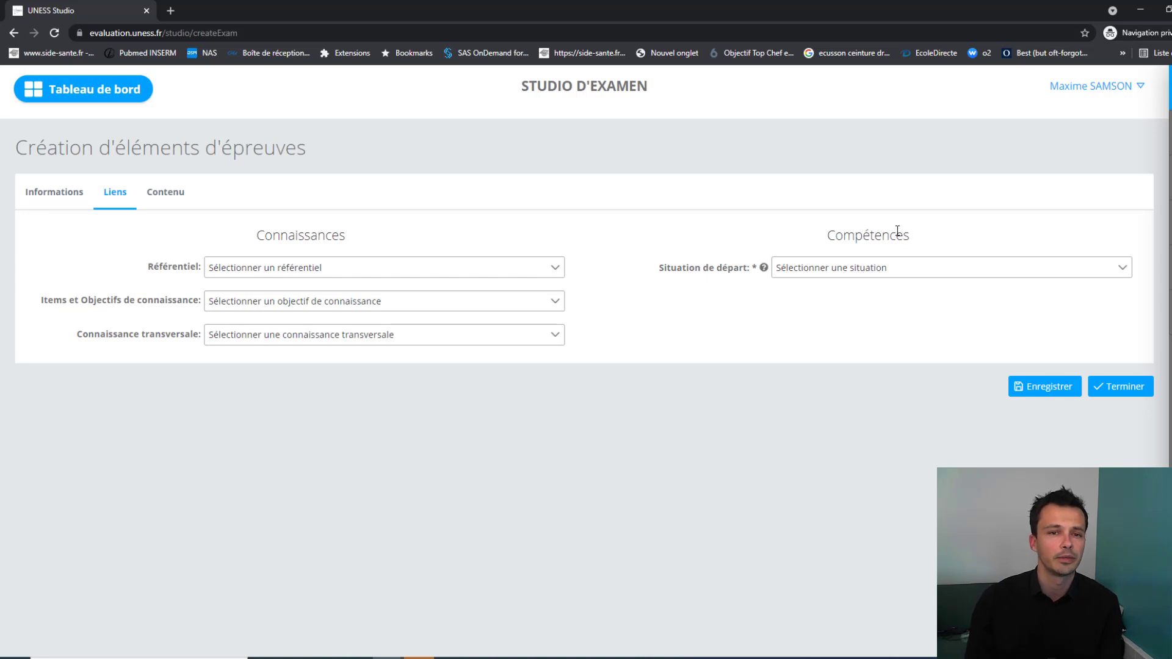
{"action": "left_click", "coordinate": [183, 197]}
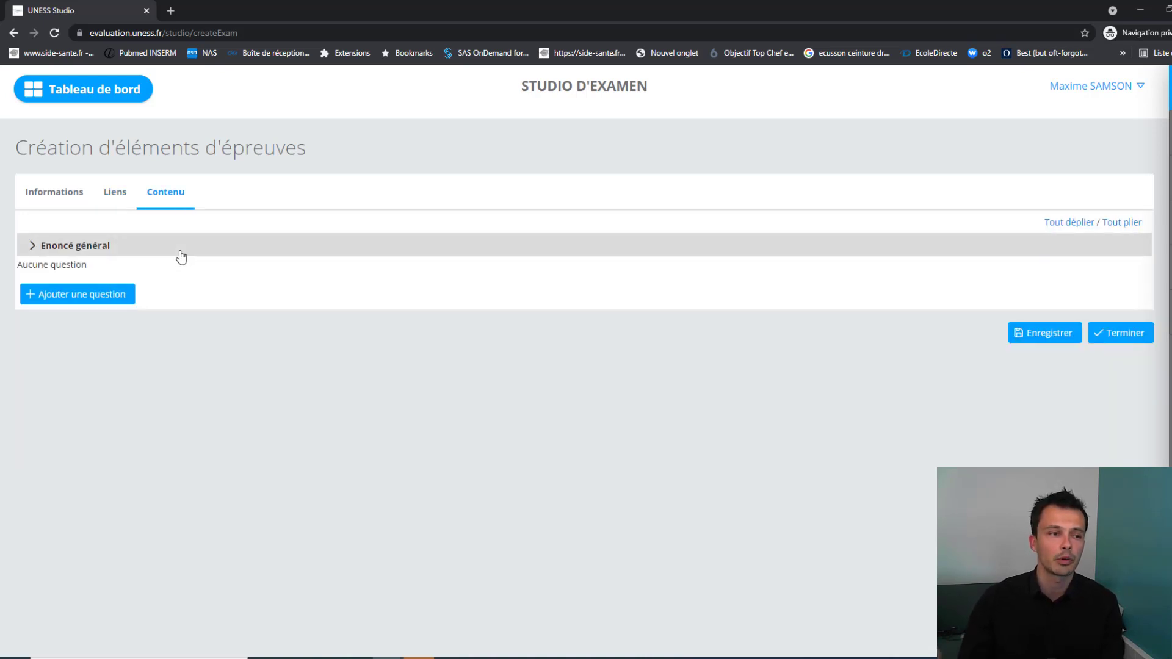
Step: Add Question 1 with text 'df' and remove answer proposition e
{"action": "left_click", "coordinate": [116, 301]}
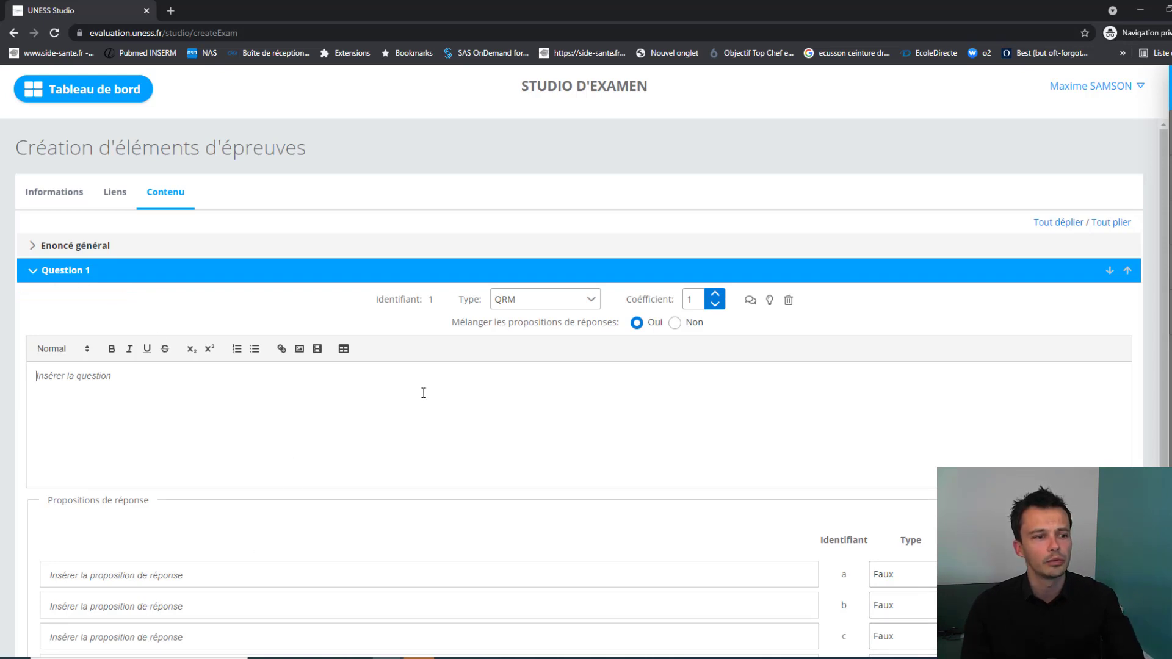
{"action": "type", "text": "dfjzedfjzef"}
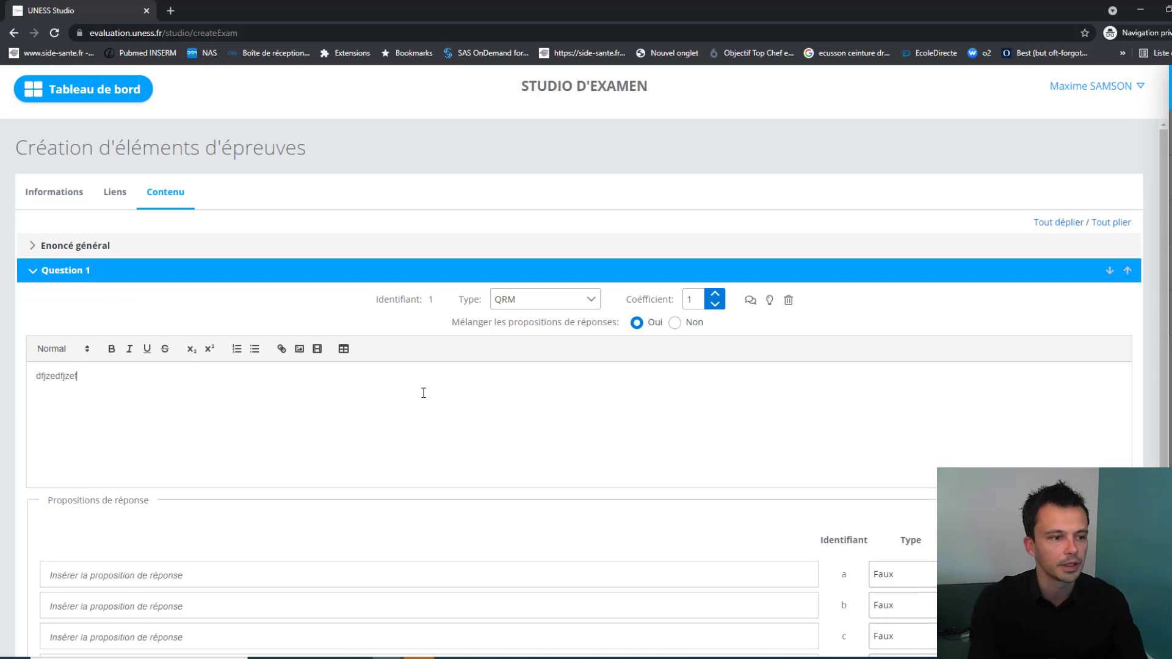
{"action": "scroll", "coordinate": [332, 496], "scroll_direction": "down", "scroll_amount": 2}
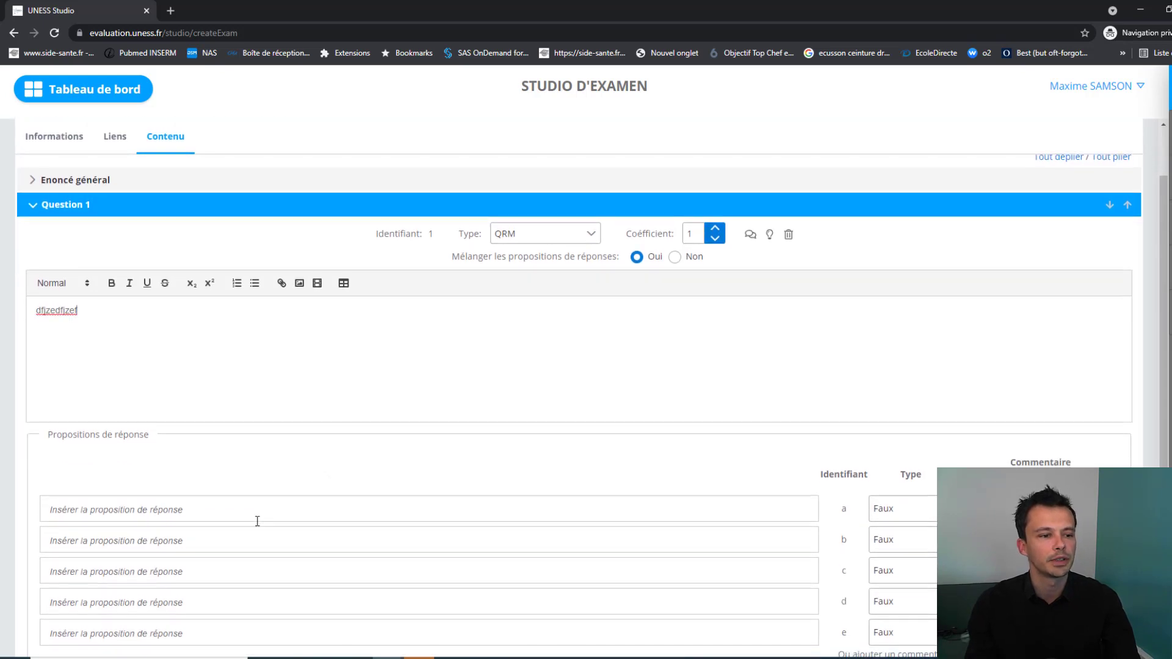
{"action": "left_click", "coordinate": [247, 455]}
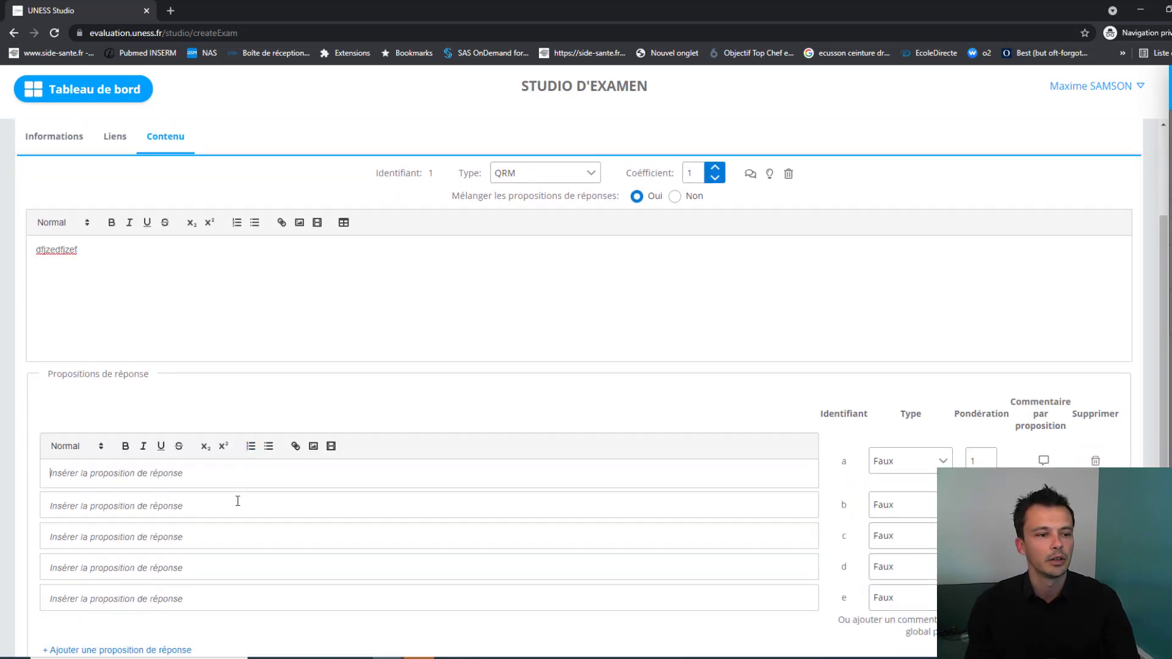
{"action": "scroll", "coordinate": [238, 501], "scroll_direction": "down", "scroll_amount": 2}
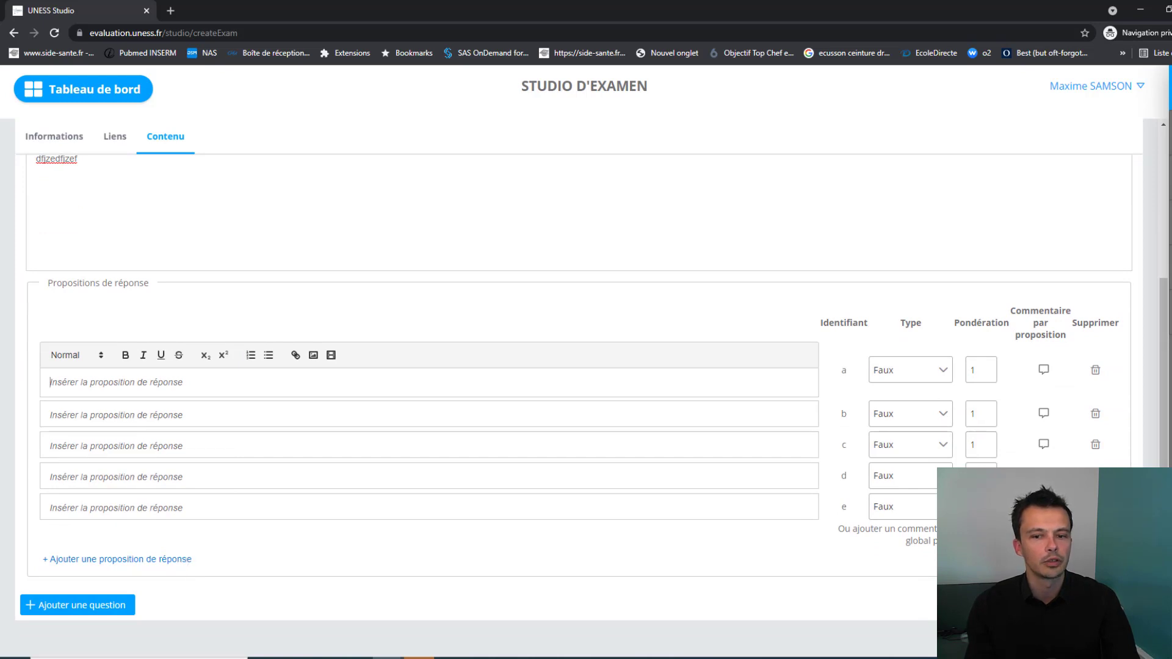
{"action": "left_click", "coordinate": [1096, 506]}
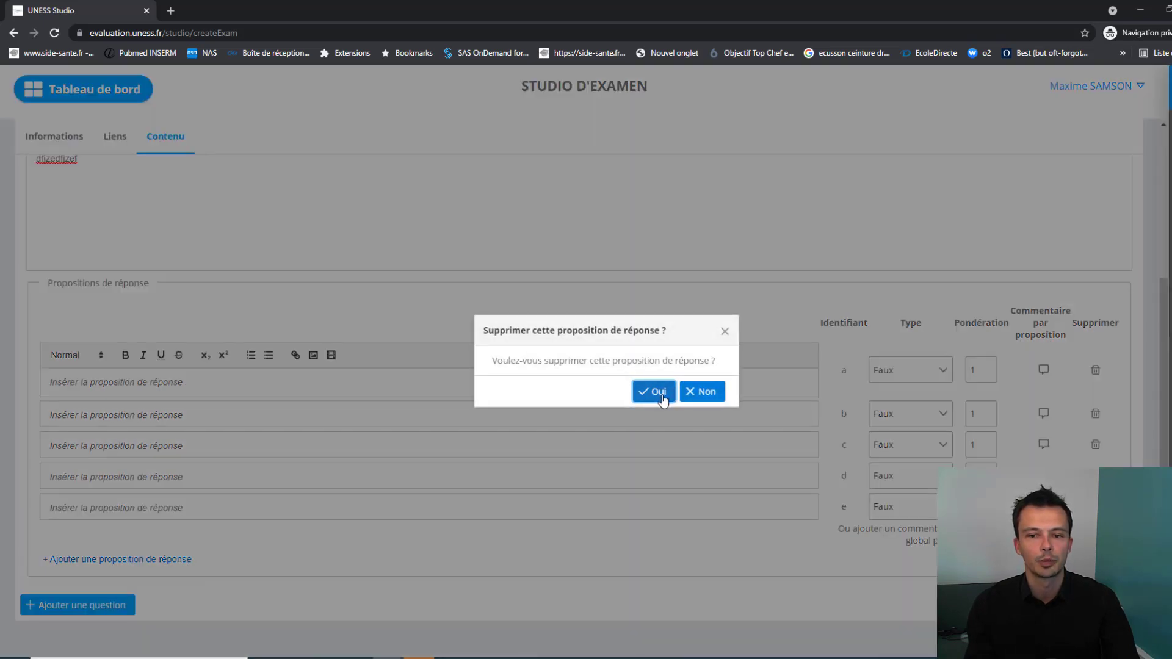
{"action": "left_click", "coordinate": [656, 392]}
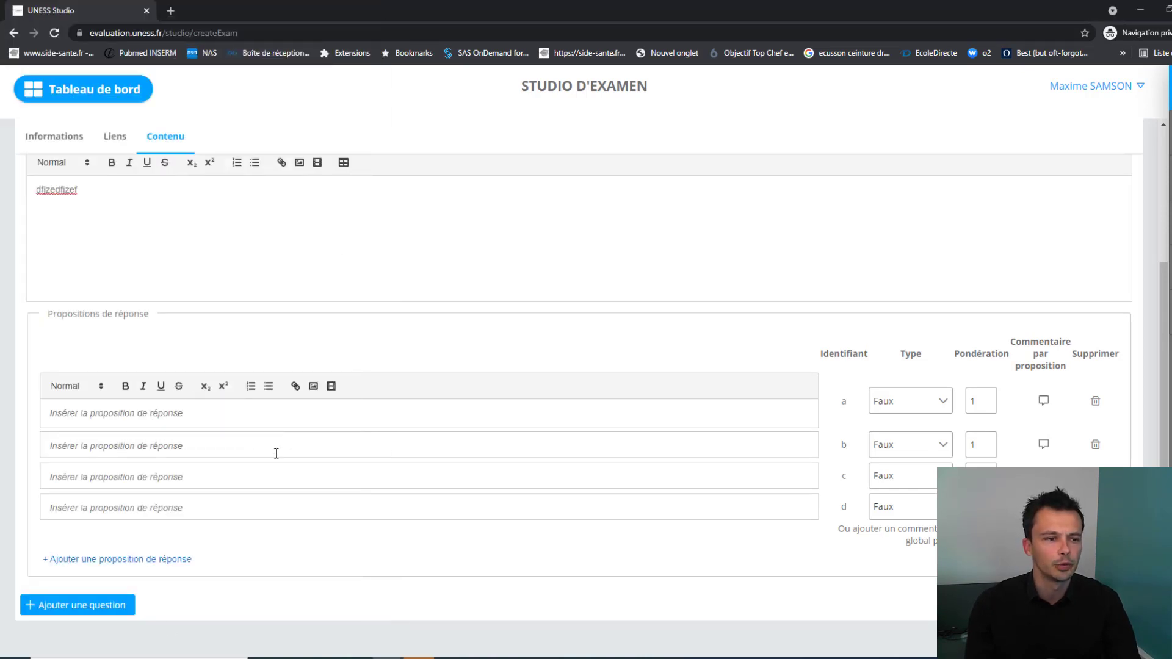
Step: Paste the studio link into the question text and dismiss the missing valid answers warning
{"action": "scroll", "coordinate": [500, 330], "scroll_direction": "up", "scroll_amount": 2}
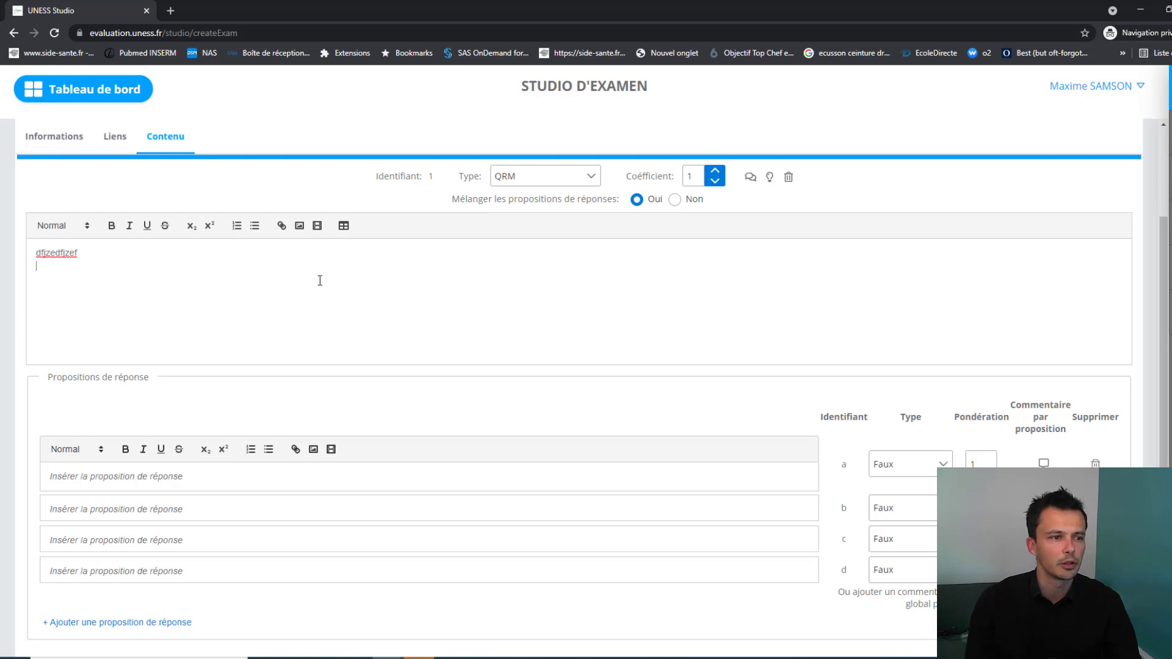
{"action": "right_click", "coordinate": [304, 309]}
{"action": "left_click", "coordinate": [360, 410]}
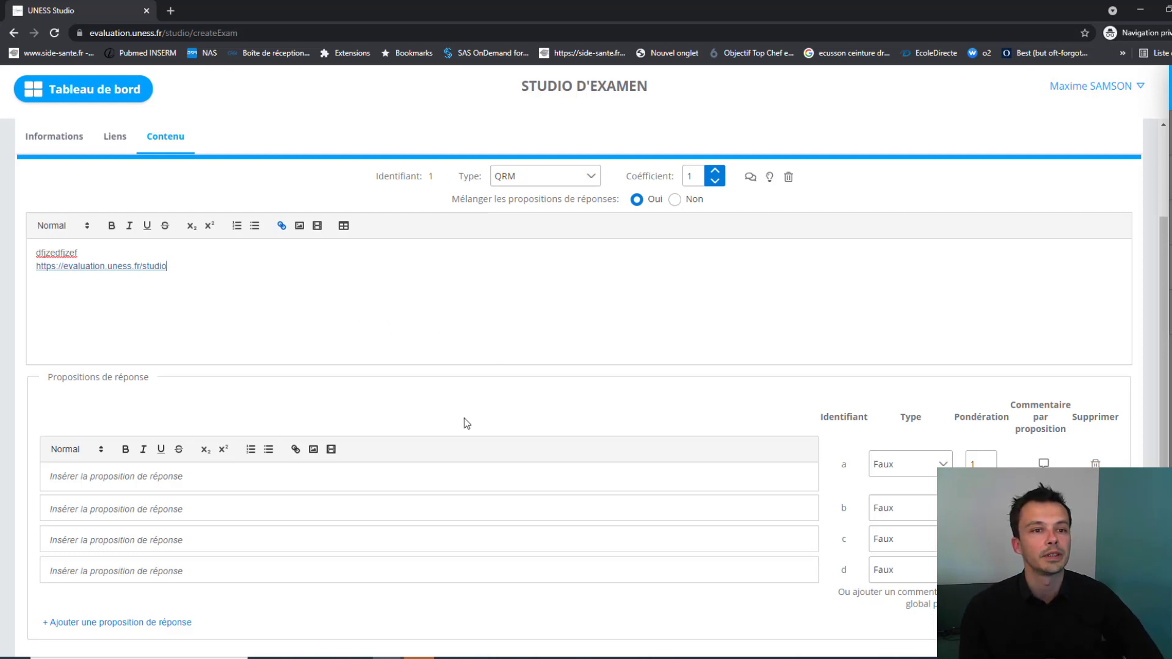
{"action": "scroll", "coordinate": [496, 355], "scroll_direction": "down", "scroll_amount": 1}
{"action": "scroll", "coordinate": [496, 354], "scroll_direction": "down", "scroll_amount": 1}
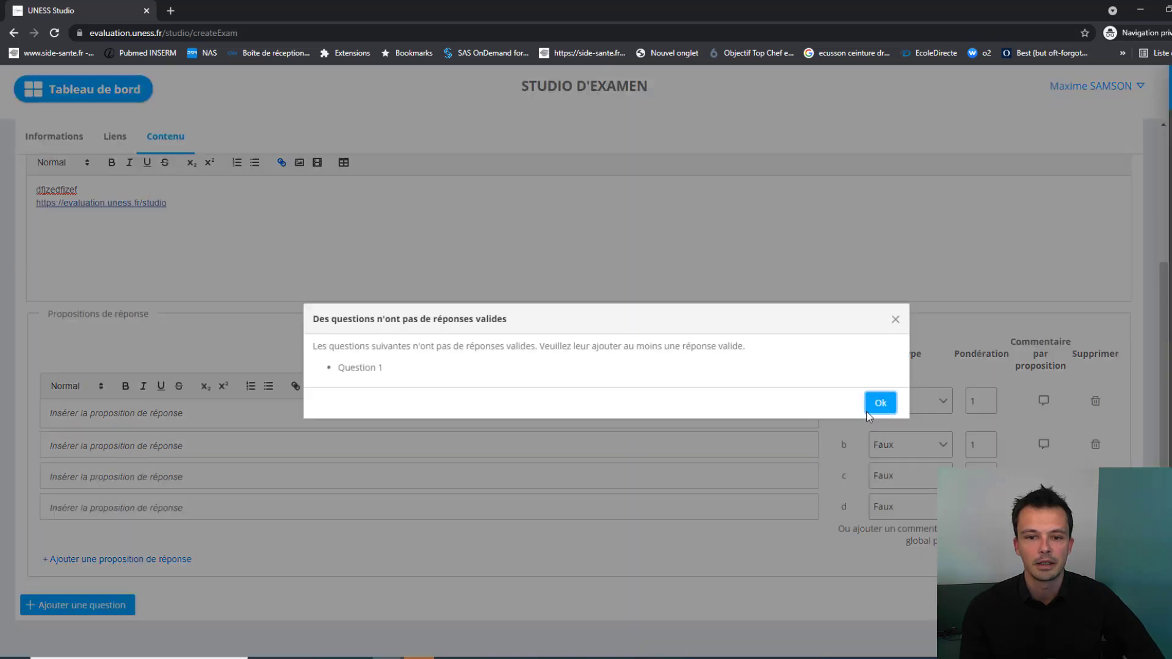
{"action": "left_click", "coordinate": [879, 403]}
Step: Add Question 2, then leave for the dashboard without saving
{"action": "left_click", "coordinate": [78, 605]}
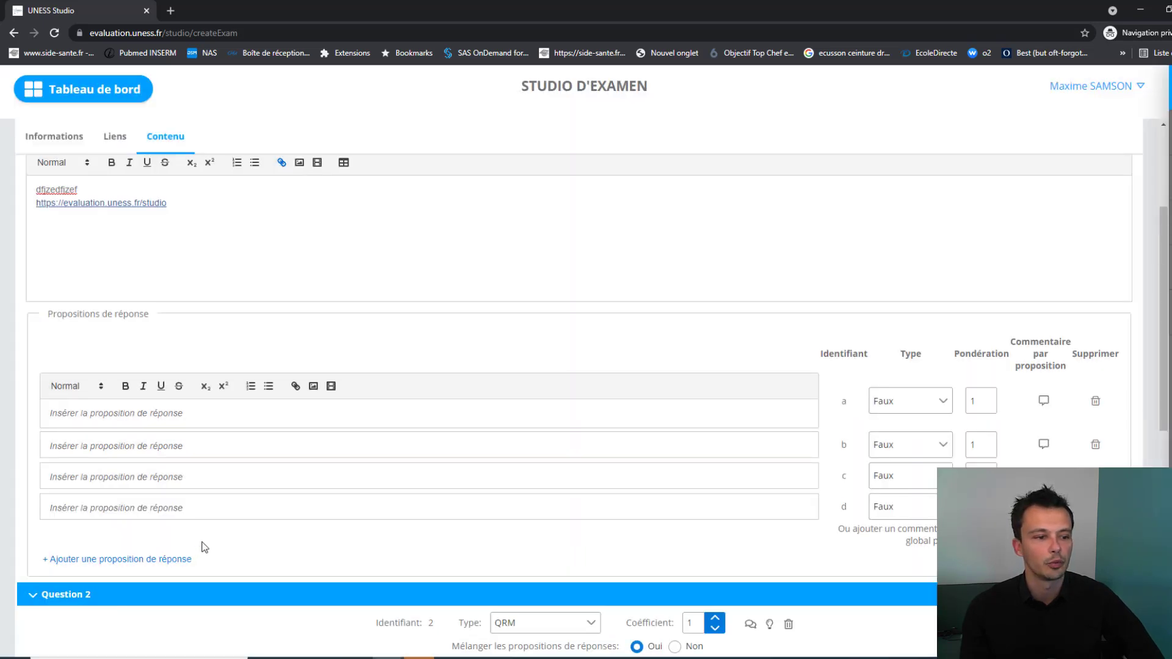
{"action": "scroll", "coordinate": [205, 547], "scroll_direction": "down", "scroll_amount": 6}
{"action": "scroll", "coordinate": [705, 408], "scroll_direction": "down", "scroll_amount": 3}
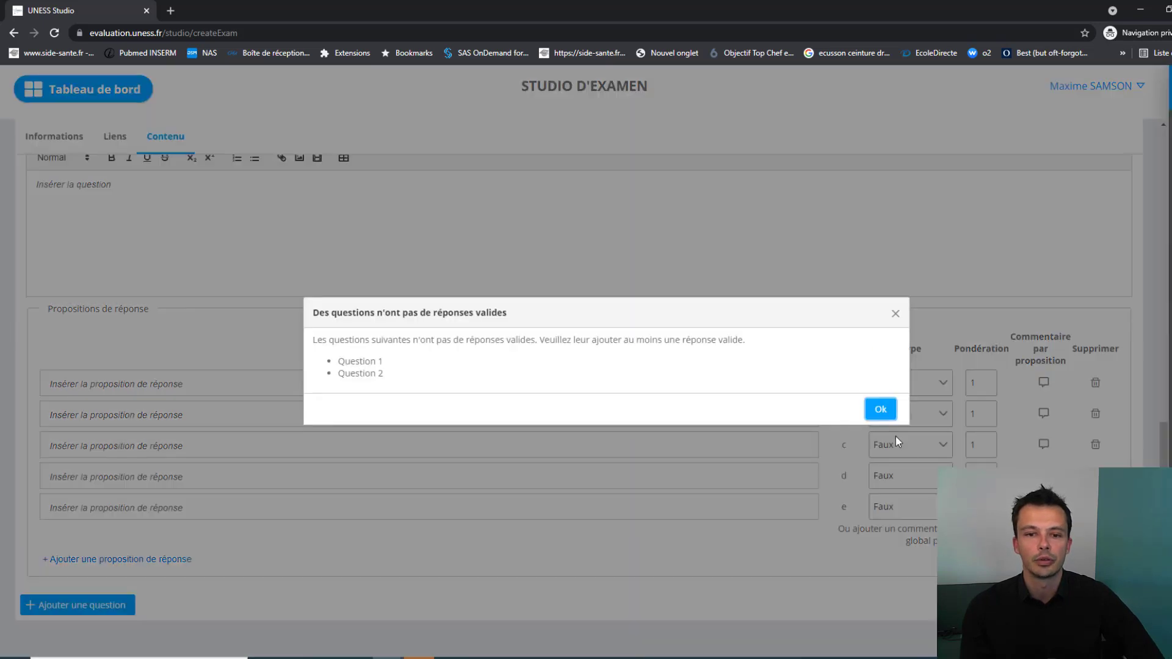
{"action": "left_click", "coordinate": [888, 413]}
{"action": "scroll", "coordinate": [445, 322], "scroll_direction": "up", "scroll_amount": 5}
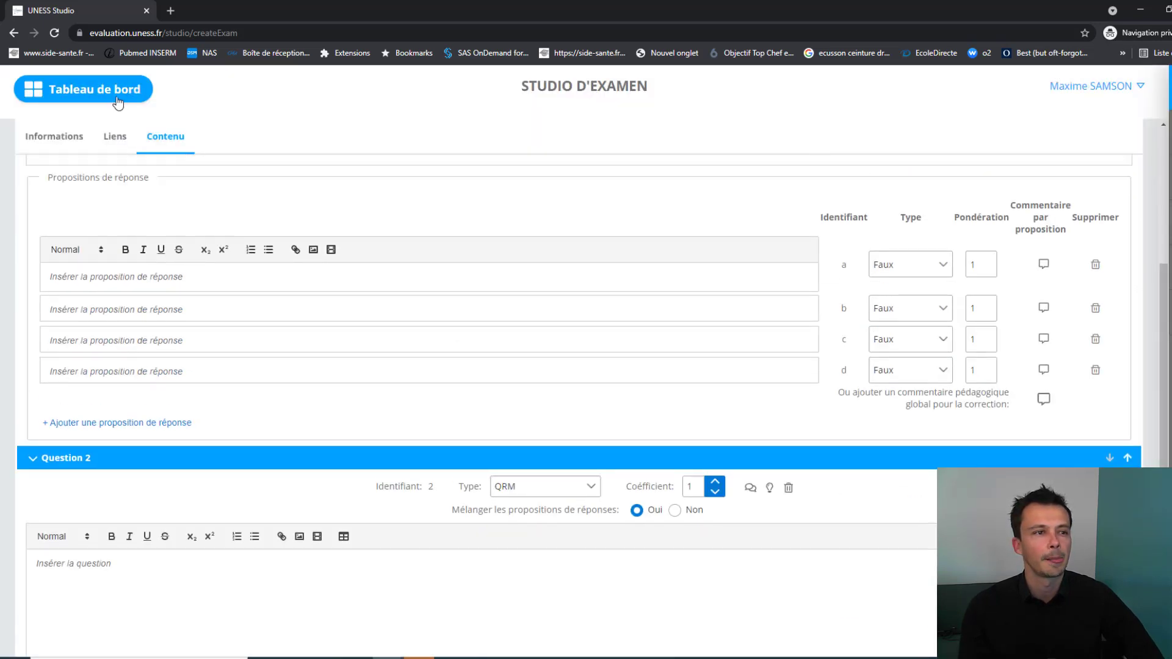
{"action": "left_click", "coordinate": [114, 96]}
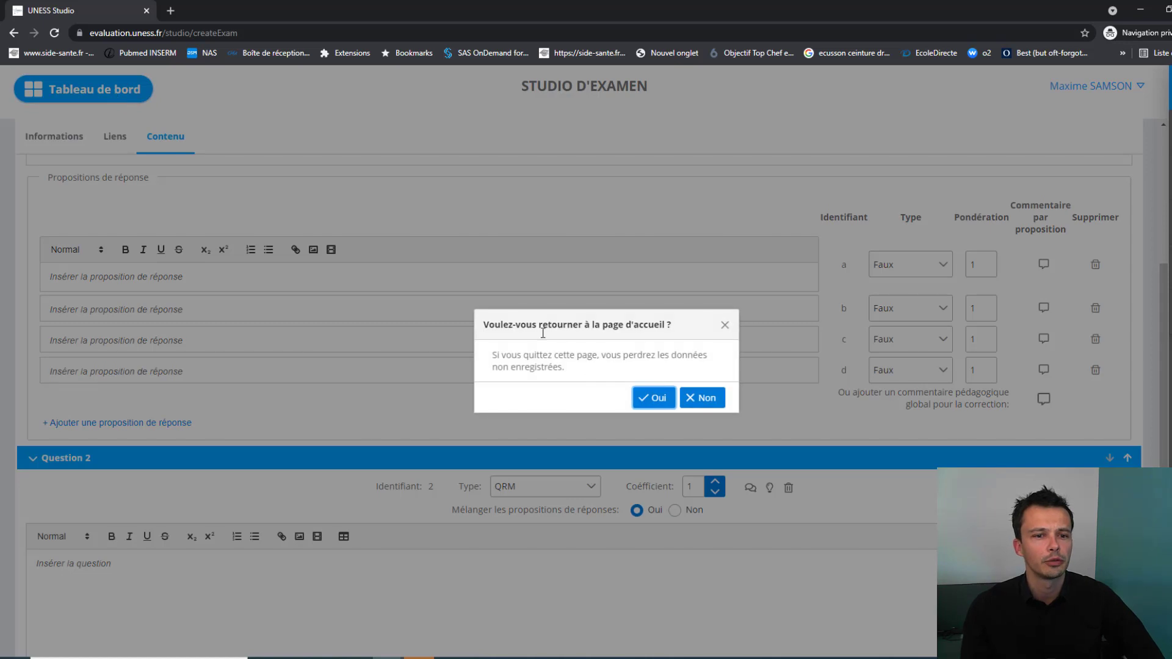
{"action": "left_click", "coordinate": [656, 398]}
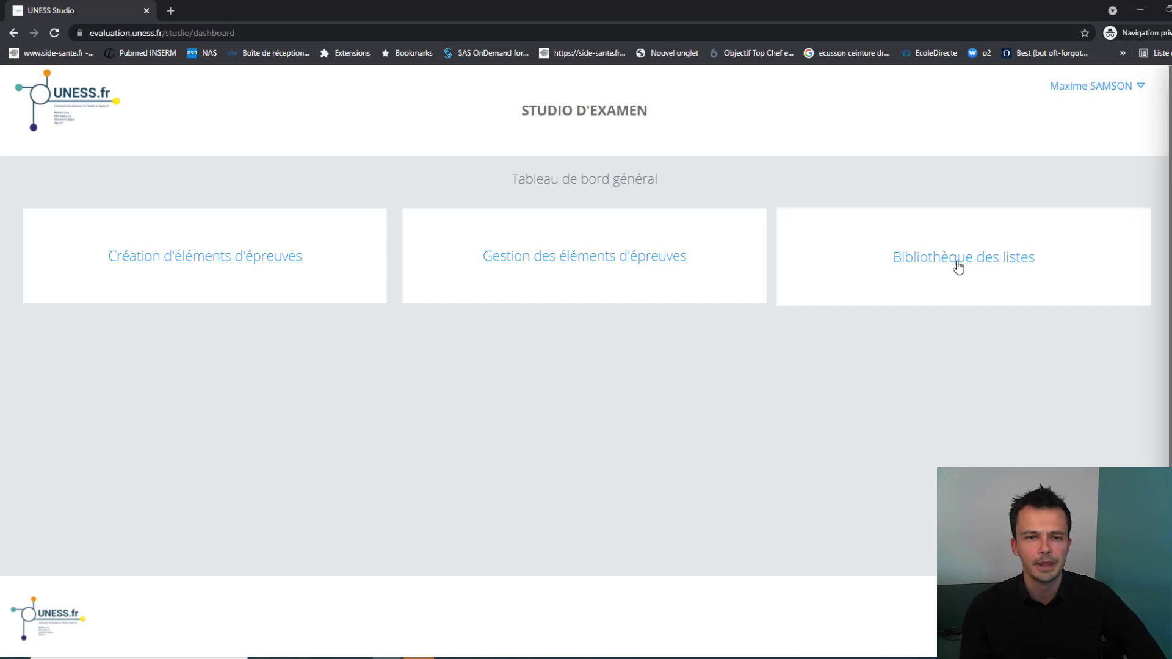
Step: Preview the Mini DP test item from the Gestion des éléments d'épreuves list
{"action": "left_click", "coordinate": [901, 255]}
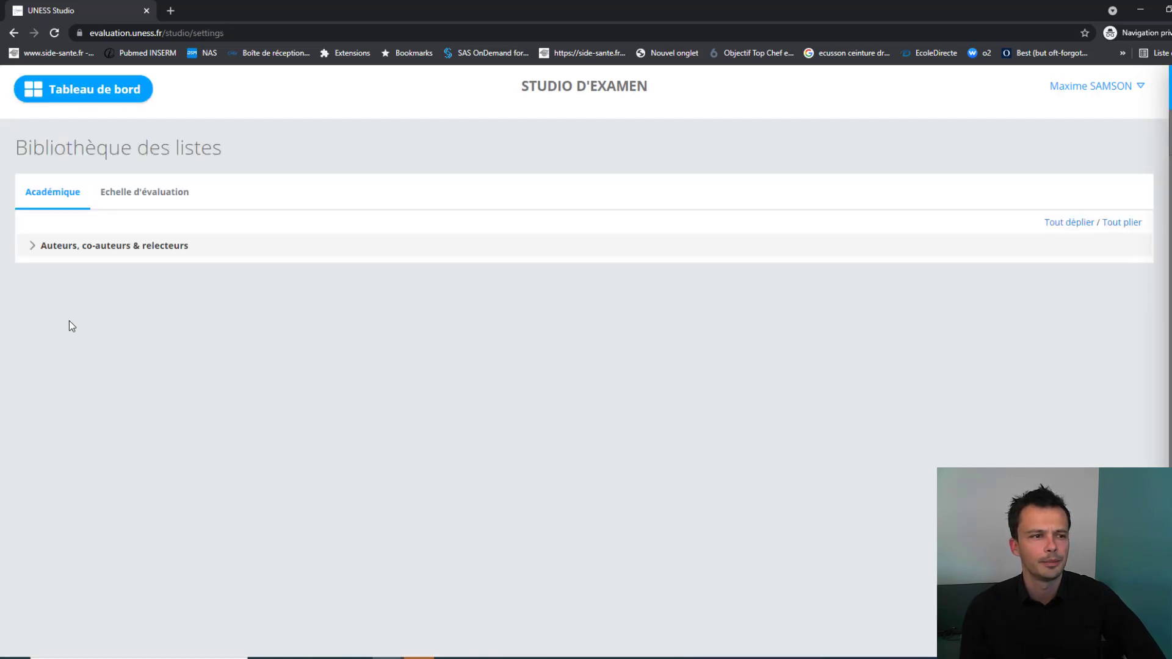
{"action": "left_click", "coordinate": [76, 100]}
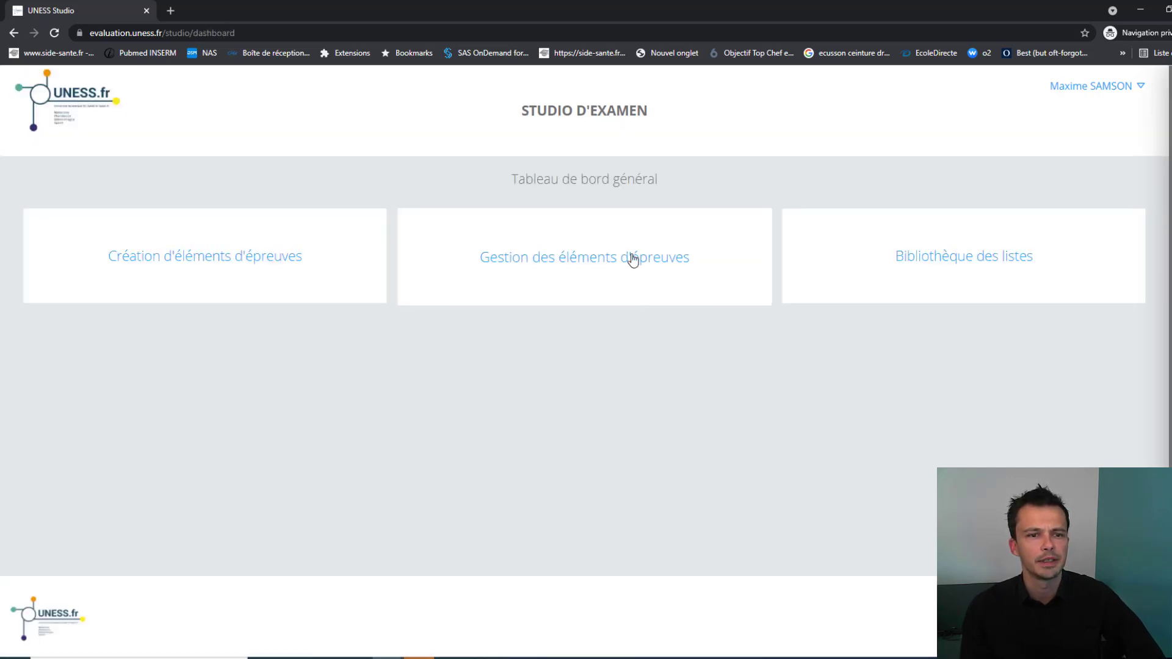
{"action": "left_click", "coordinate": [633, 256]}
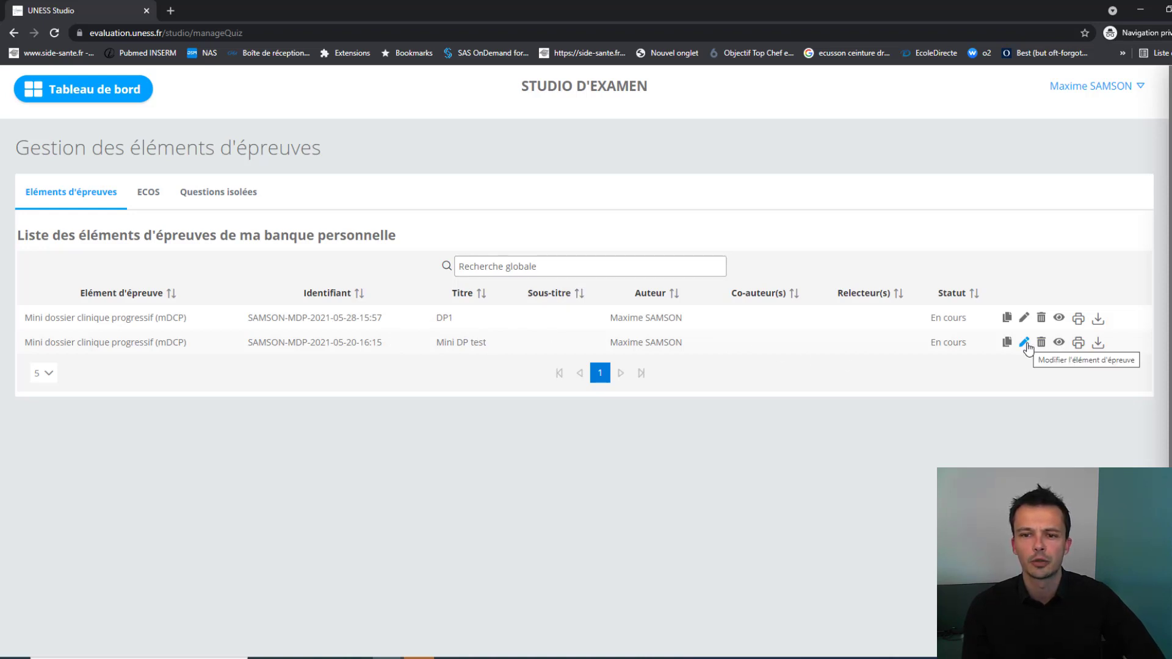
{"action": "left_click", "coordinate": [1059, 343]}
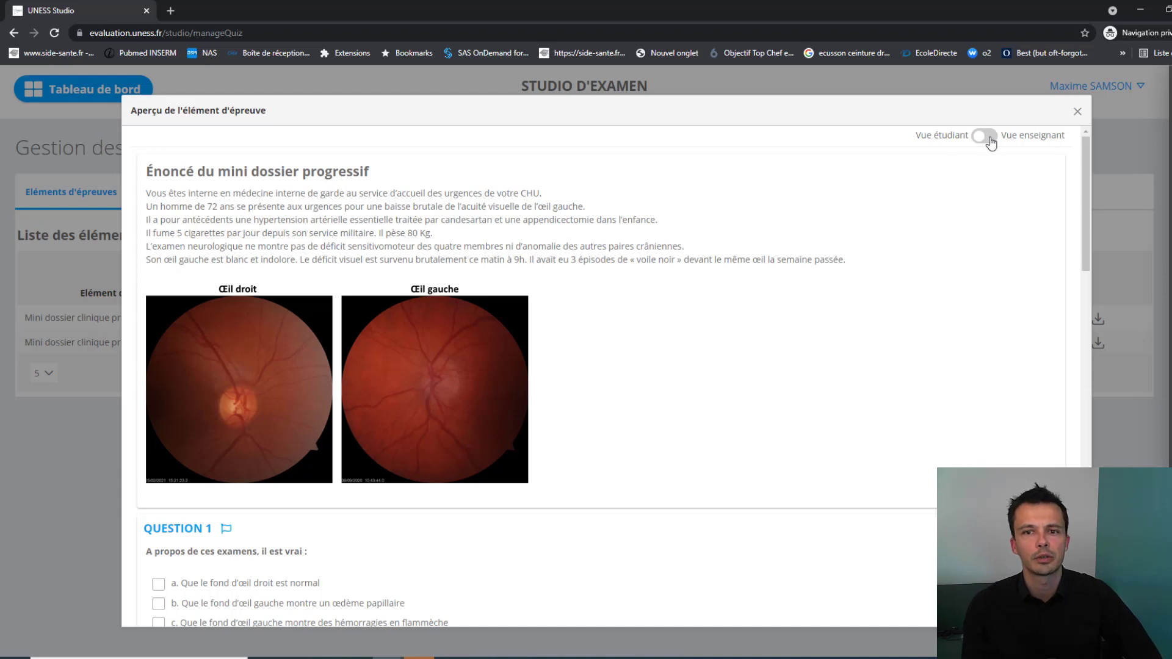
Step: Review the Mini DP test's correct answers in Vue enseignant, then close the Aperçu preview
{"action": "scroll", "coordinate": [785, 319], "scroll_direction": "down", "scroll_amount": 1}
{"action": "scroll", "coordinate": [797, 308], "scroll_direction": "up", "scroll_amount": 1}
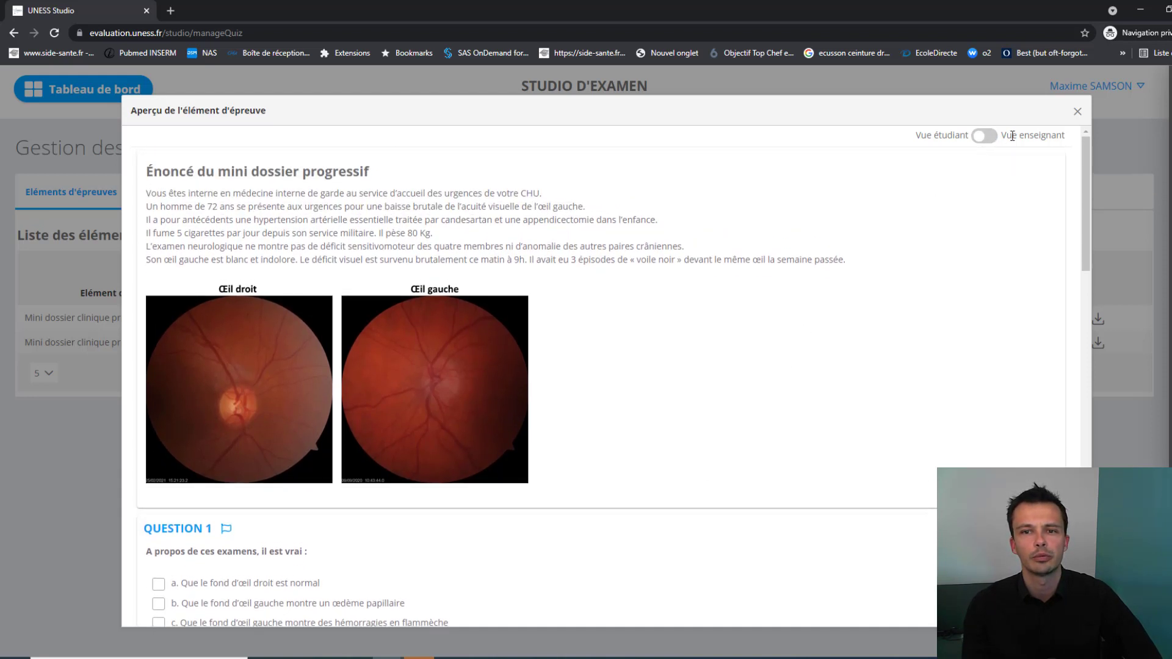
{"action": "left_click", "coordinate": [984, 135]}
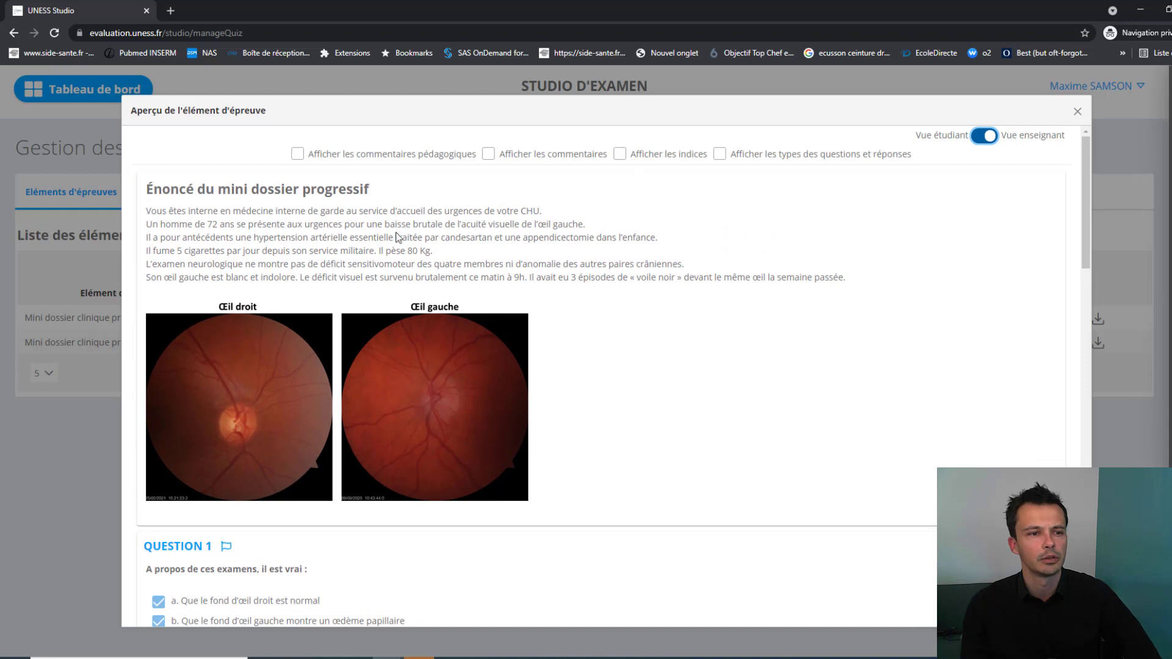
{"action": "scroll", "coordinate": [397, 237], "scroll_direction": "down", "scroll_amount": 2}
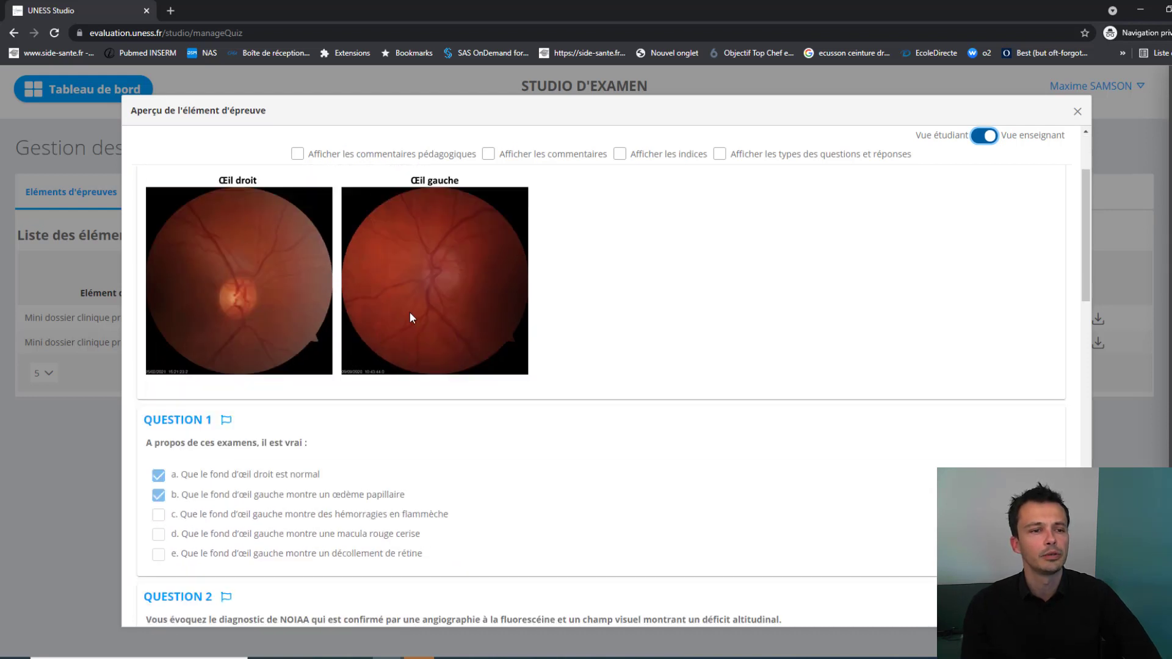
{"action": "scroll", "coordinate": [562, 356], "scroll_direction": "down", "scroll_amount": 2}
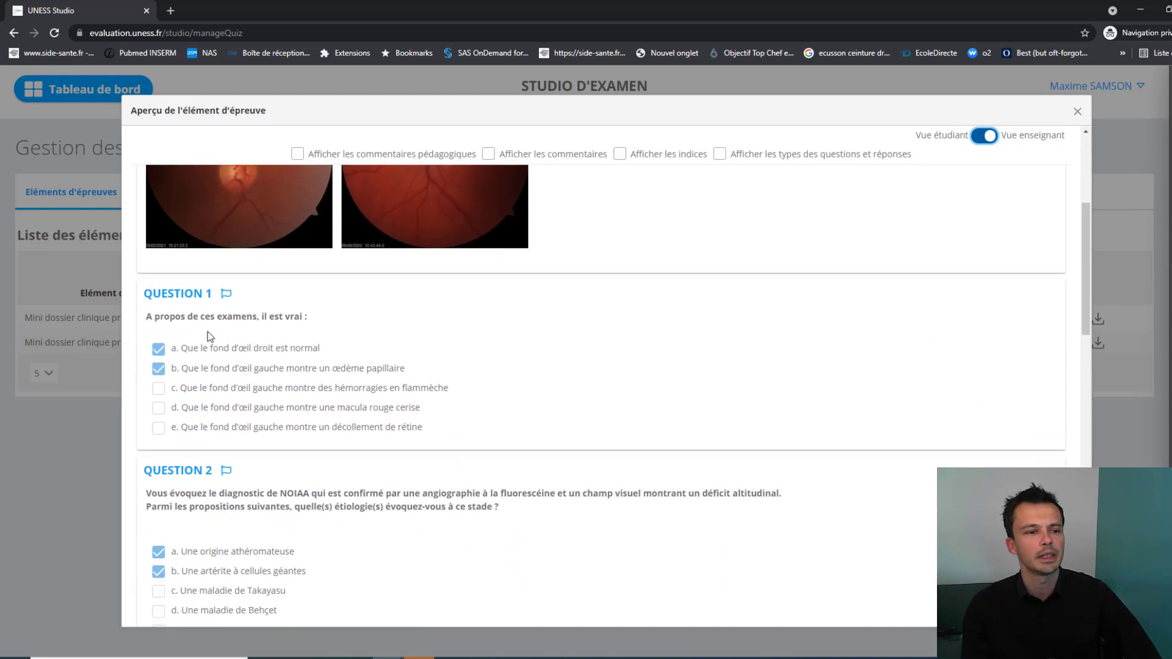
{"action": "scroll", "coordinate": [181, 419], "scroll_direction": "down", "scroll_amount": 4}
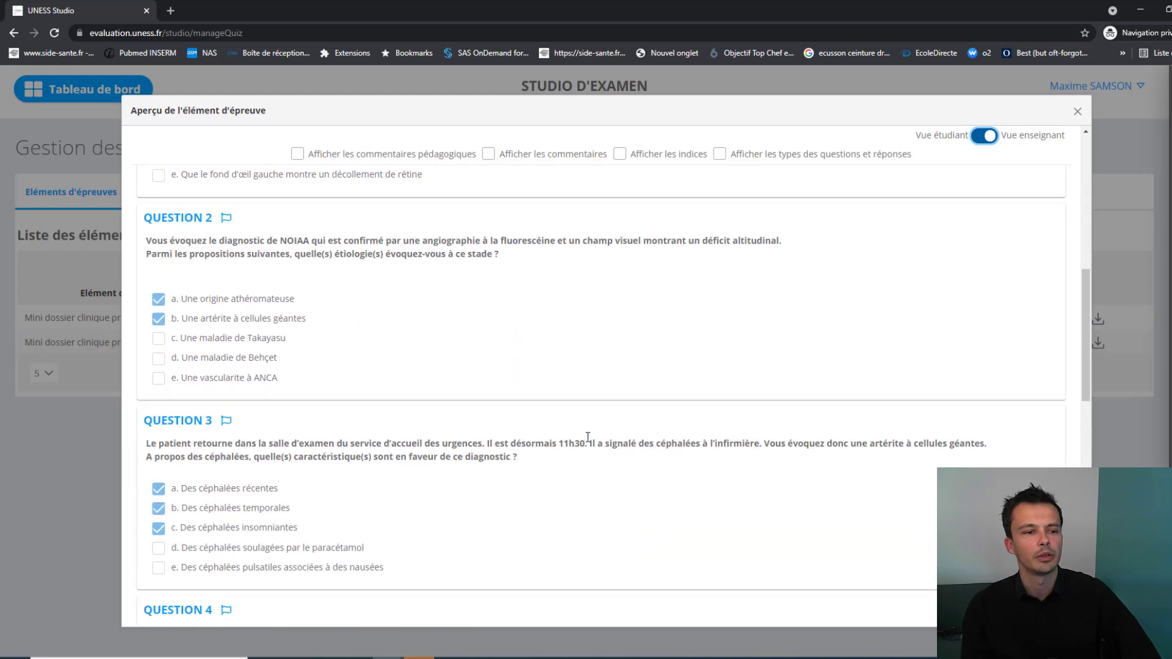
{"action": "left_click", "coordinate": [1078, 111]}
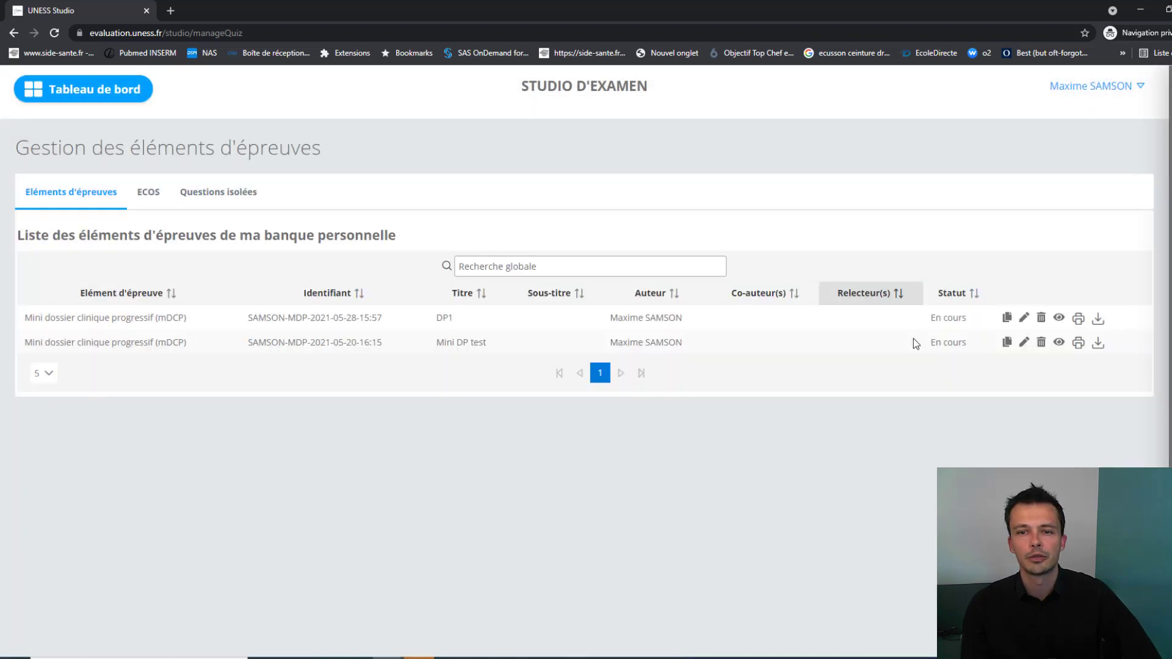
Step: Open the Mini DP test item for editing and expand its general case statement
{"action": "left_click", "coordinate": [1024, 343]}
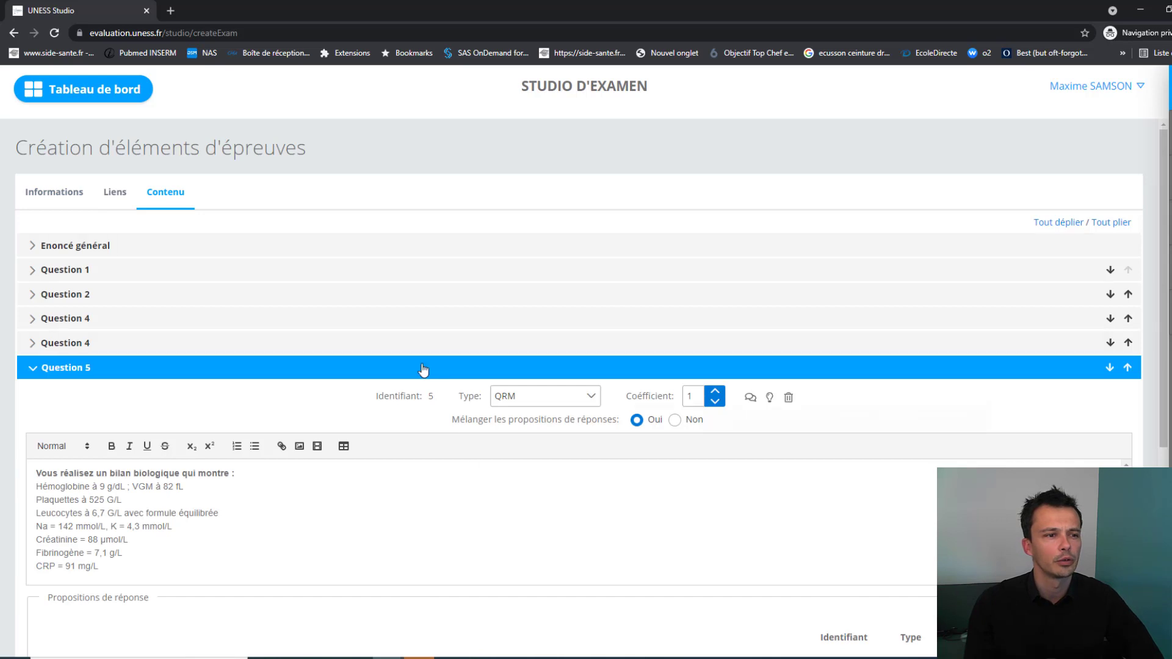
{"action": "left_click", "coordinate": [88, 245]}
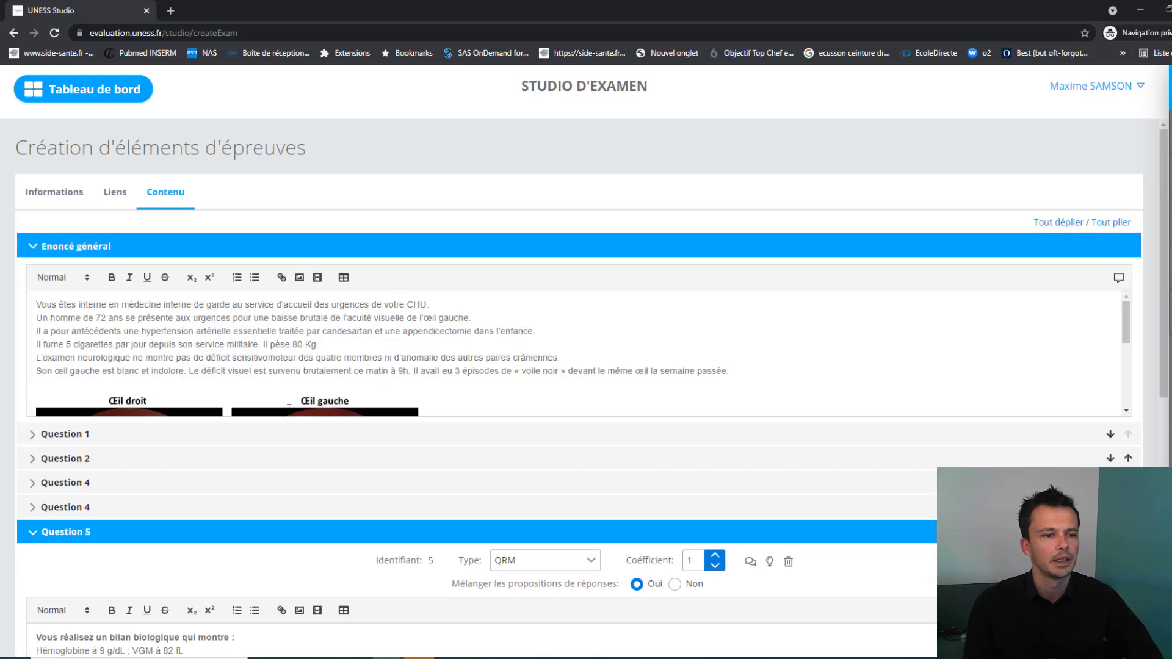
{"action": "scroll", "coordinate": [289, 406], "scroll_direction": "down", "scroll_amount": 5}
Step: Expand Question 1 and review its QRM fundus answers: a–b Valide, c–e Faux
{"action": "left_click", "coordinate": [163, 434]}
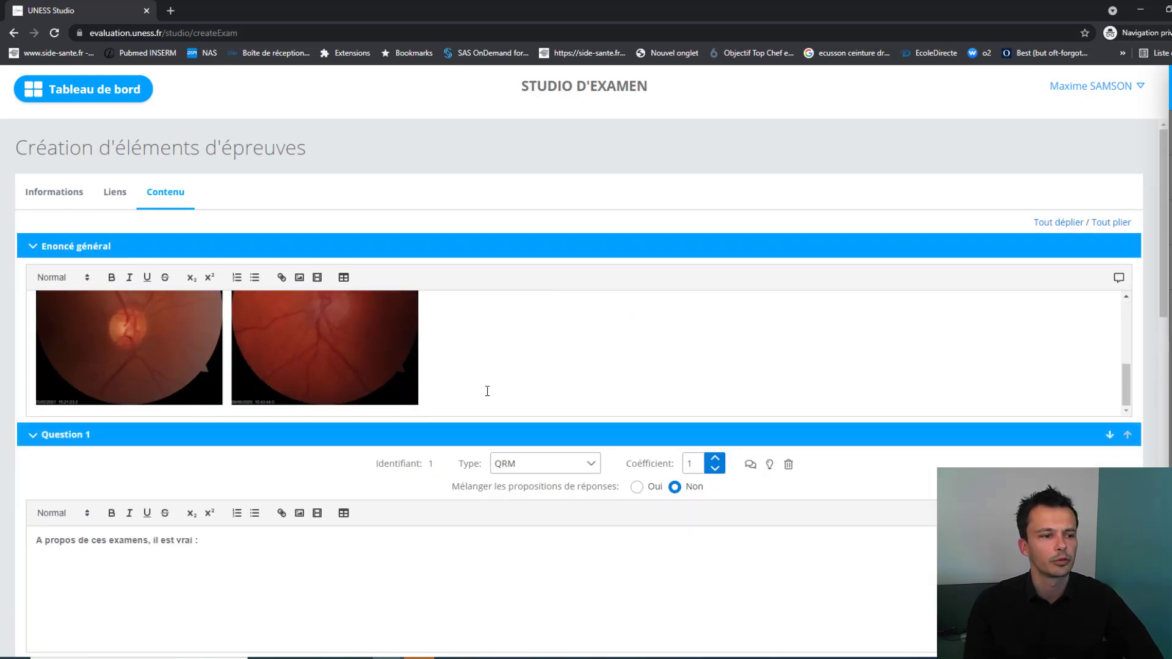
{"action": "scroll", "coordinate": [610, 390], "scroll_direction": "down", "scroll_amount": 5}
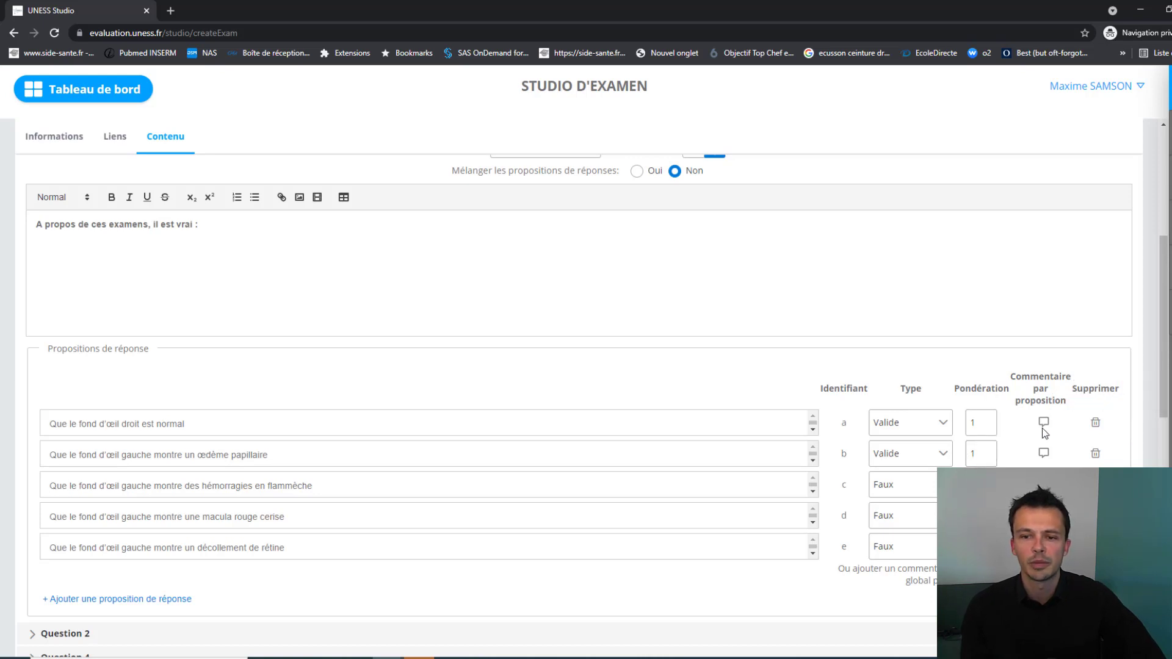
{"action": "scroll", "coordinate": [578, 396], "scroll_direction": "down", "scroll_amount": 1}
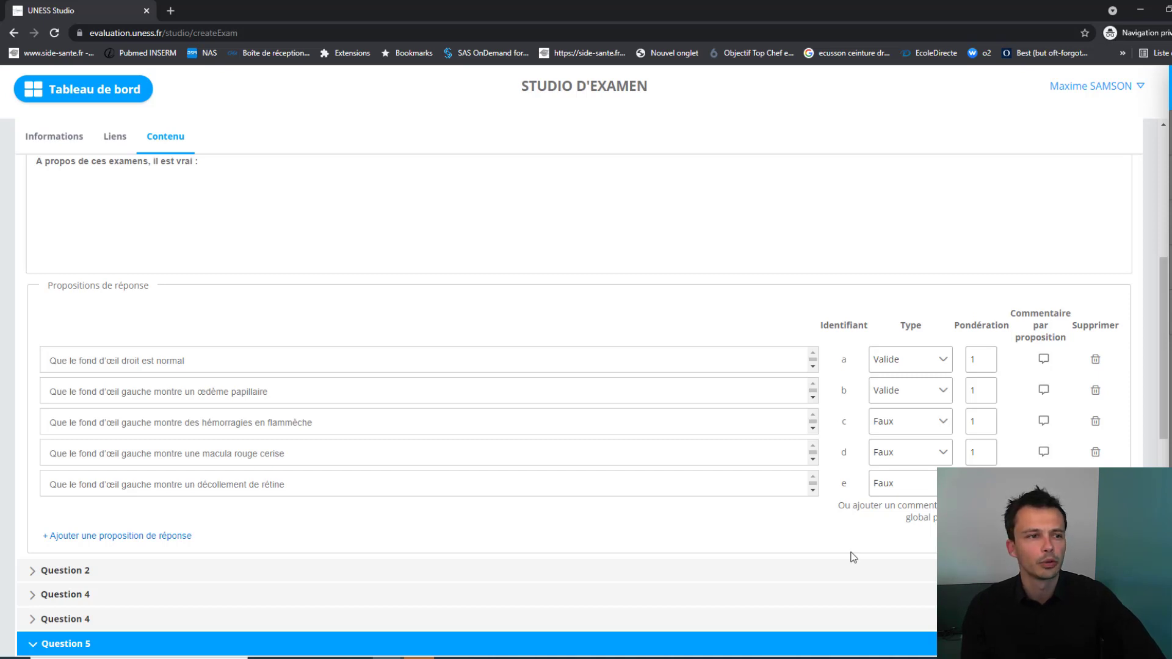
{"action": "scroll", "coordinate": [285, 471], "scroll_direction": "up", "scroll_amount": 2}
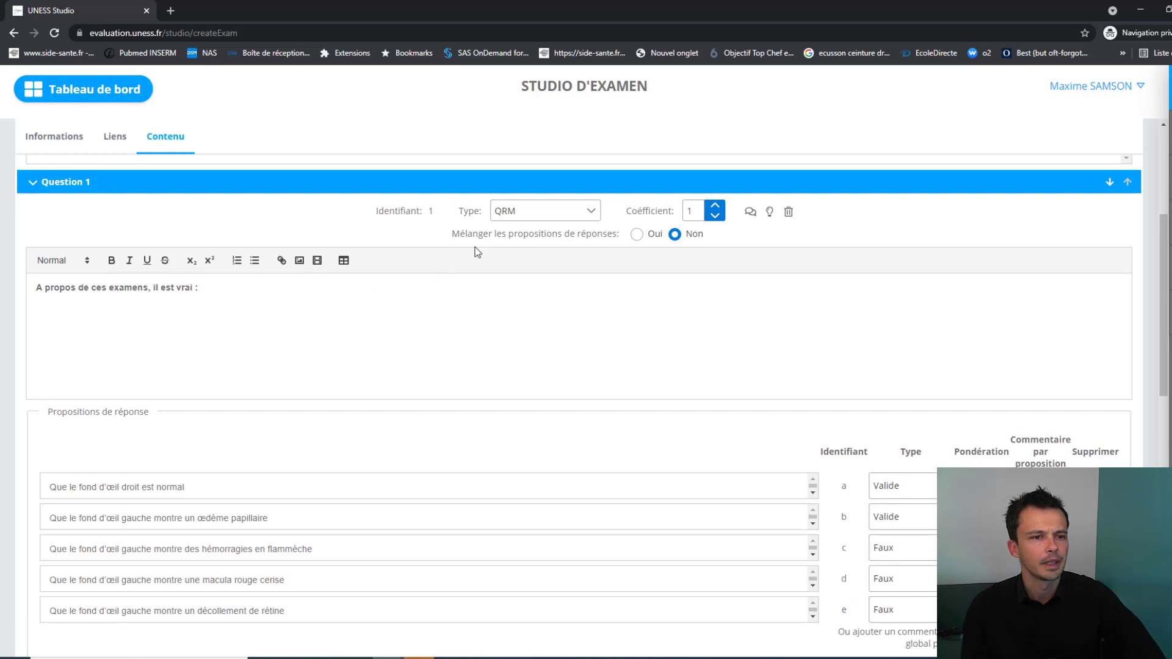
{"action": "left_click", "coordinate": [566, 218]}
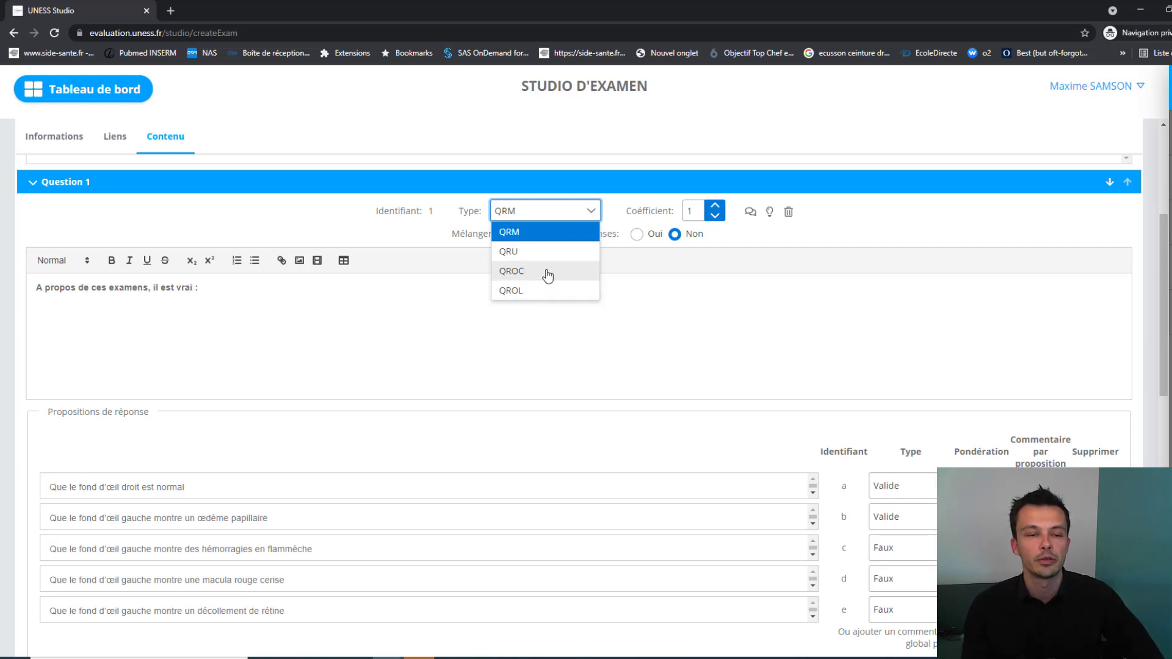
{"action": "left_click", "coordinate": [633, 366]}
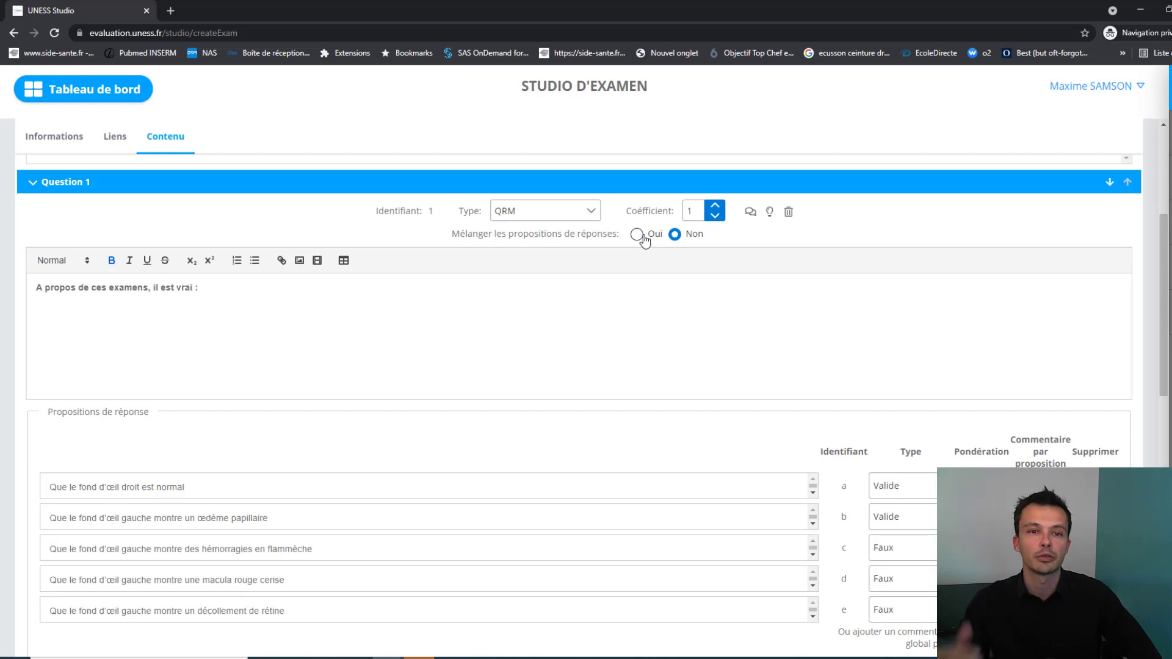
{"action": "scroll", "coordinate": [688, 319], "scroll_direction": "down", "scroll_amount": 3}
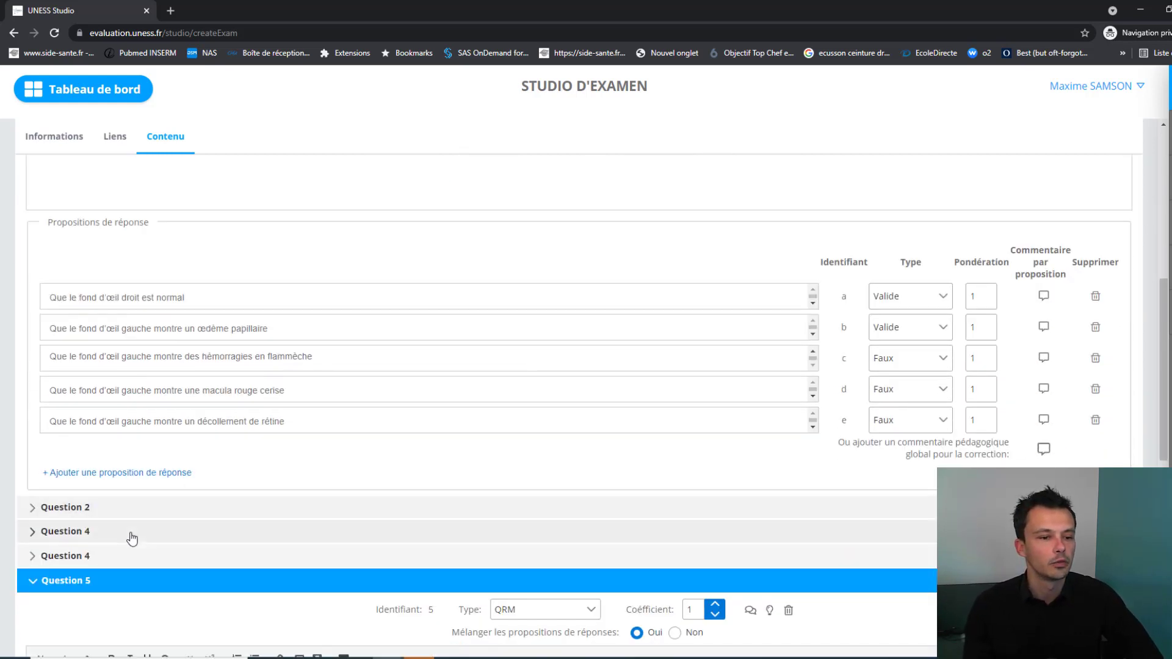
Step: Expand both questions labelled Question 4
{"action": "left_click", "coordinate": [183, 538]}
{"action": "scroll", "coordinate": [183, 476], "scroll_direction": "down", "scroll_amount": 5}
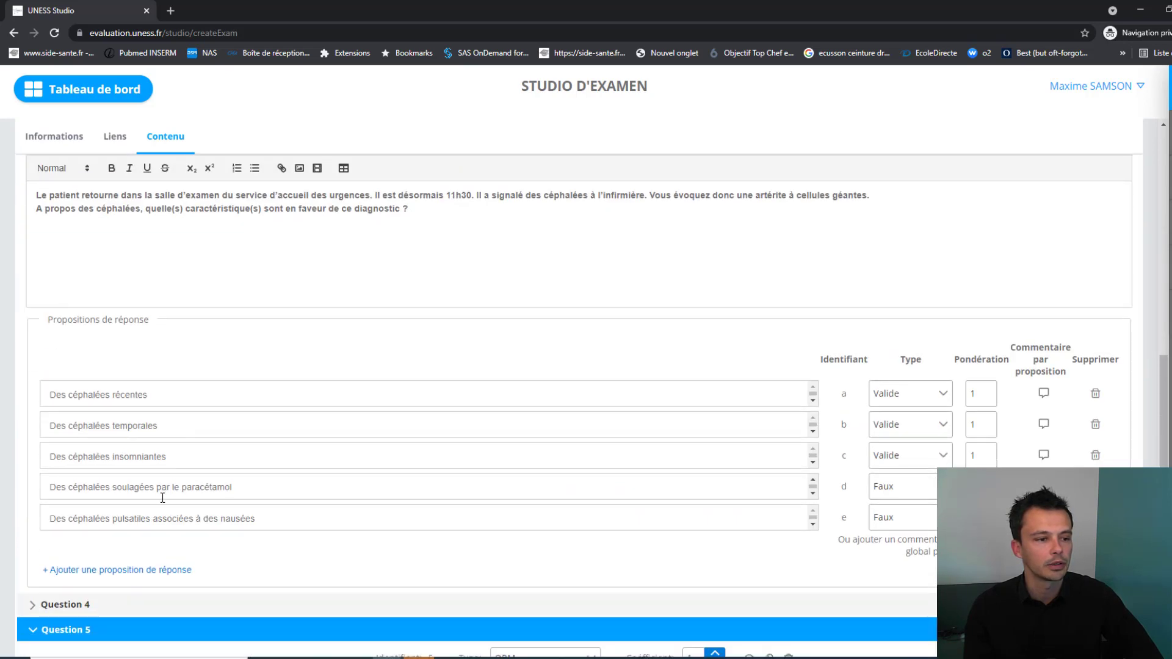
{"action": "left_click", "coordinate": [152, 603]}
Step: Expand Question 6, the QROC with temporal-artery-biopsy valid and half-credit incomplete answers
{"action": "scroll", "coordinate": [315, 489], "scroll_direction": "down", "scroll_amount": 8}
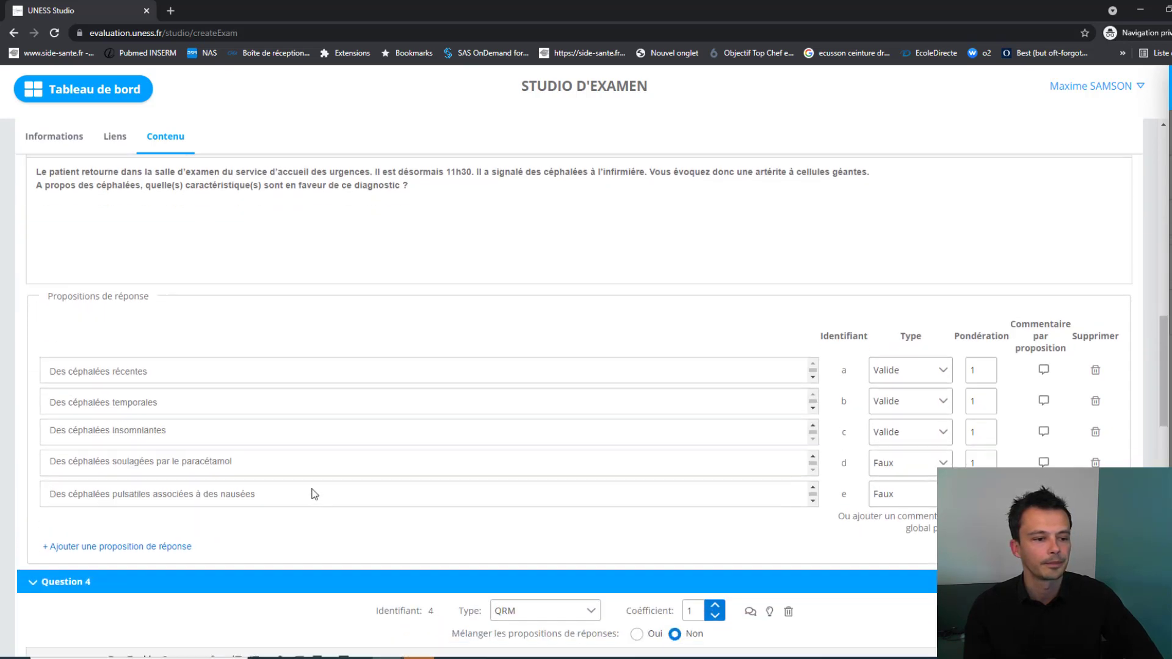
{"action": "scroll", "coordinate": [315, 484], "scroll_direction": "down", "scroll_amount": 4}
{"action": "scroll", "coordinate": [405, 458], "scroll_direction": "down", "scroll_amount": 3}
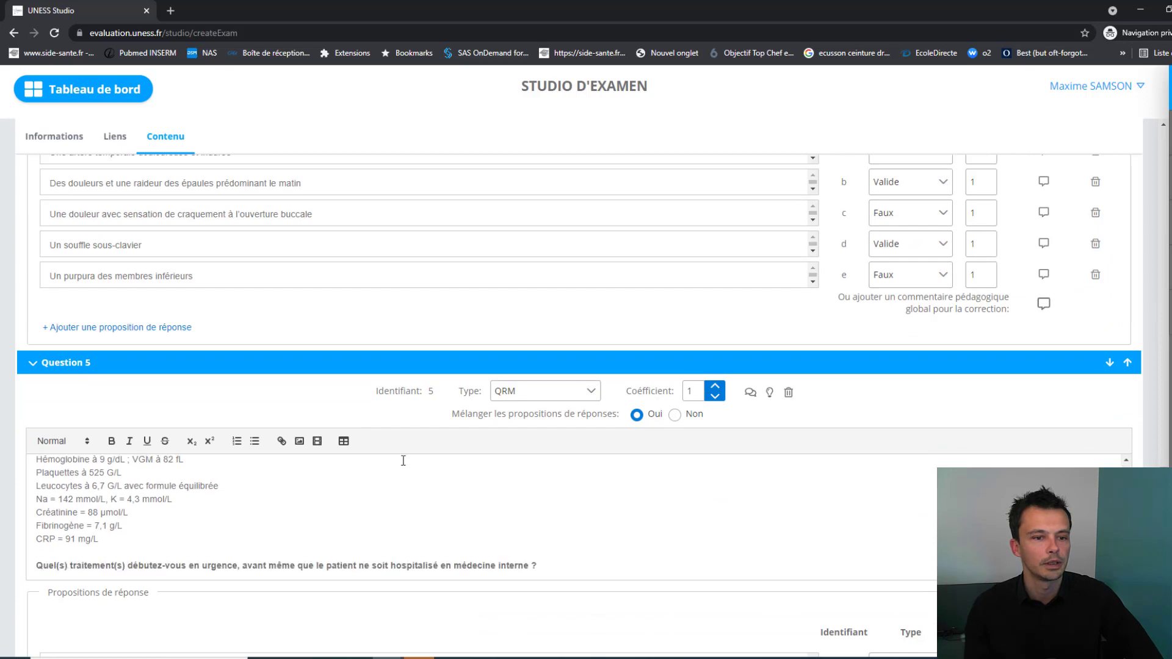
{"action": "scroll", "coordinate": [1054, 451], "scroll_direction": "down", "scroll_amount": 4}
{"action": "scroll", "coordinate": [264, 633], "scroll_direction": "down", "scroll_amount": 1}
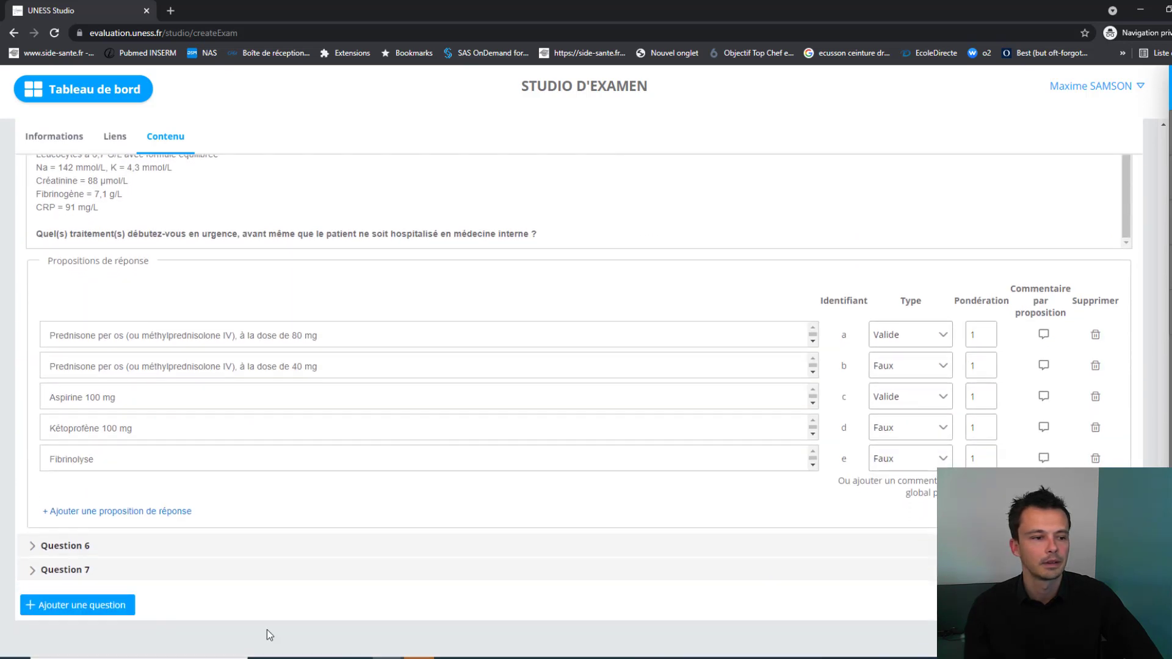
{"action": "left_click", "coordinate": [259, 545]}
{"action": "scroll", "coordinate": [580, 403], "scroll_direction": "down", "scroll_amount": 5}
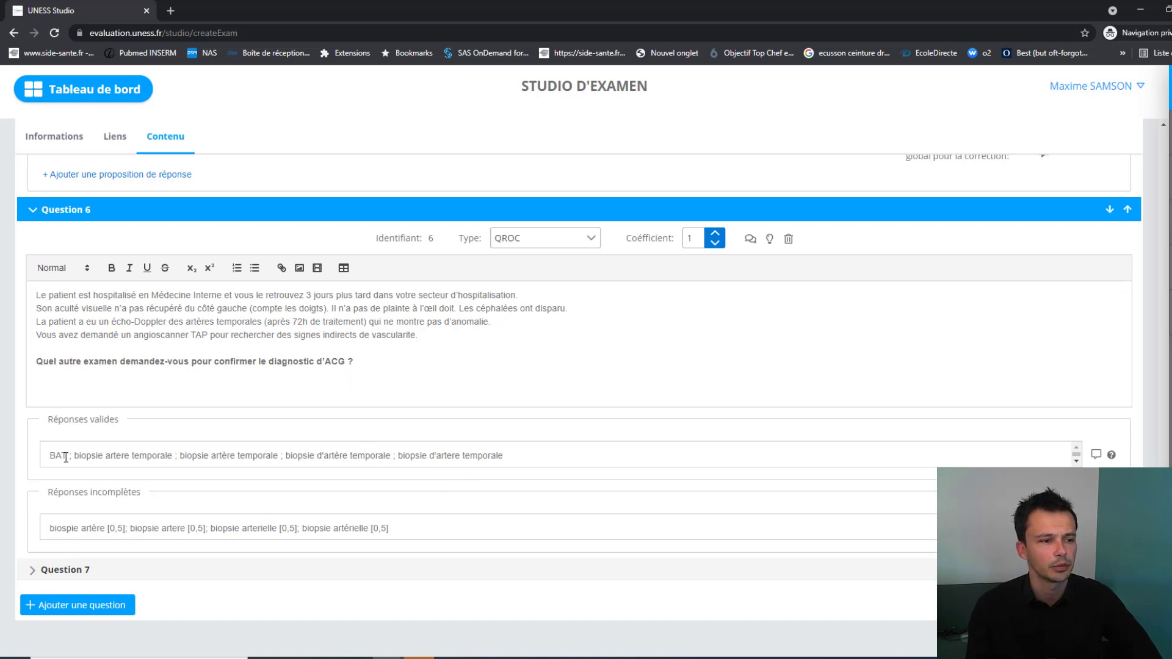
Step: Highlight Question 6's valid and incomplete answers, dismiss the Attention warning, and go to Tableau de bord
{"action": "left_click_drag", "start_coordinate": [53, 456], "coordinate": [503, 486]}
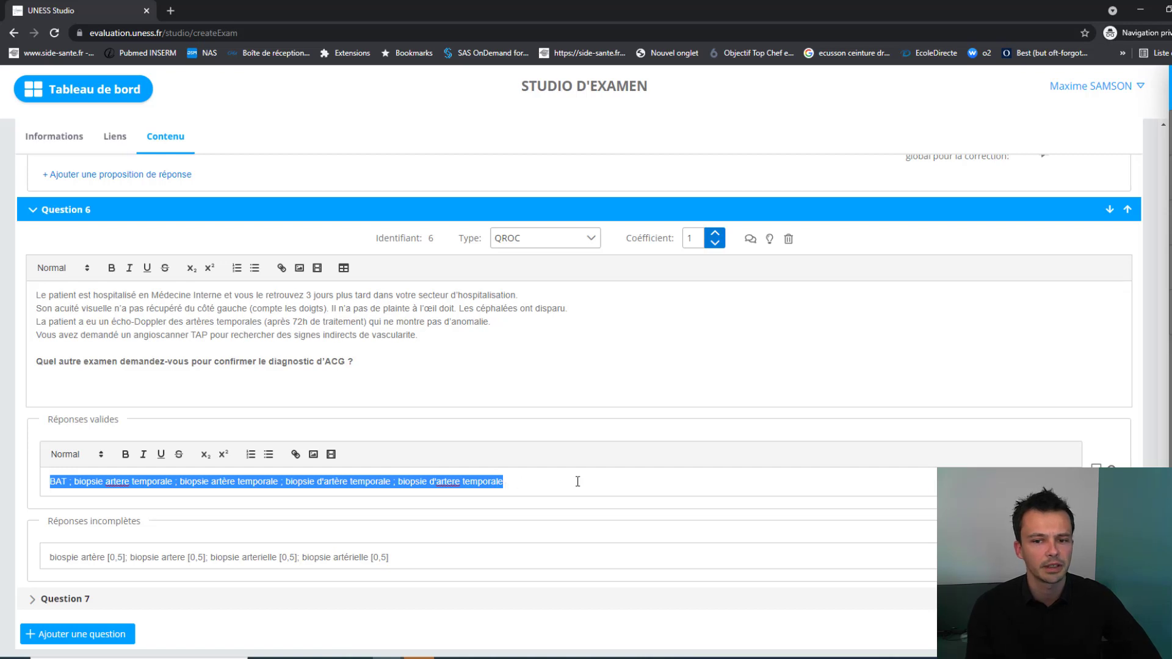
{"action": "scroll", "coordinate": [577, 480], "scroll_direction": "down", "scroll_amount": 1}
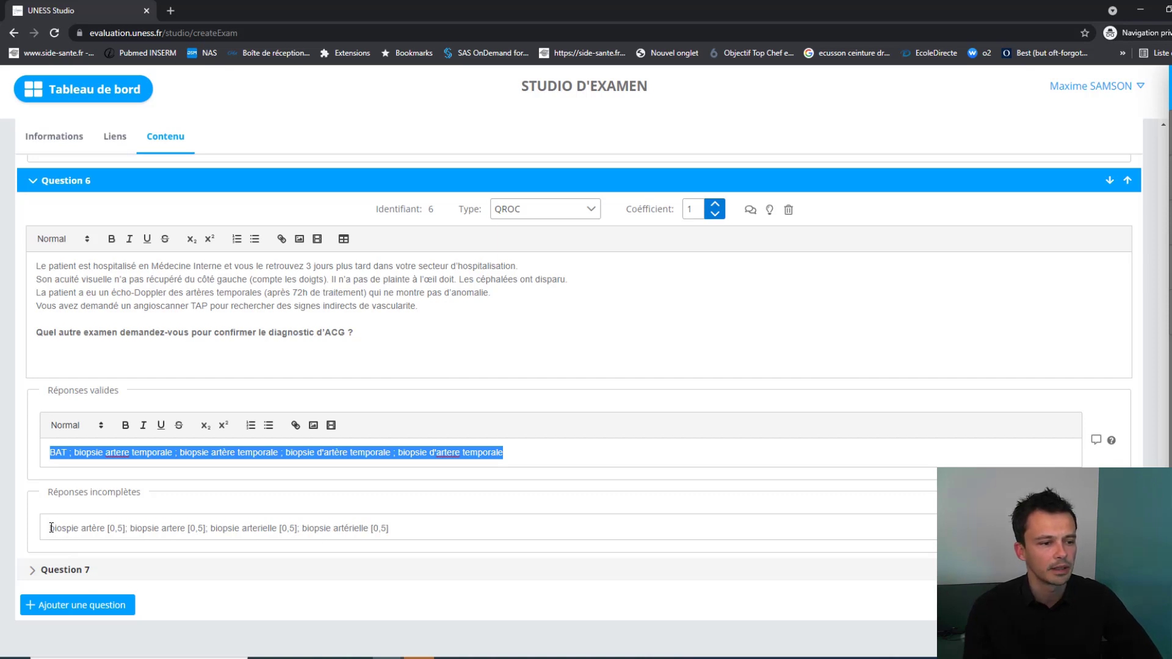
{"action": "left_click_drag", "start_coordinate": [52, 528], "coordinate": [102, 531]}
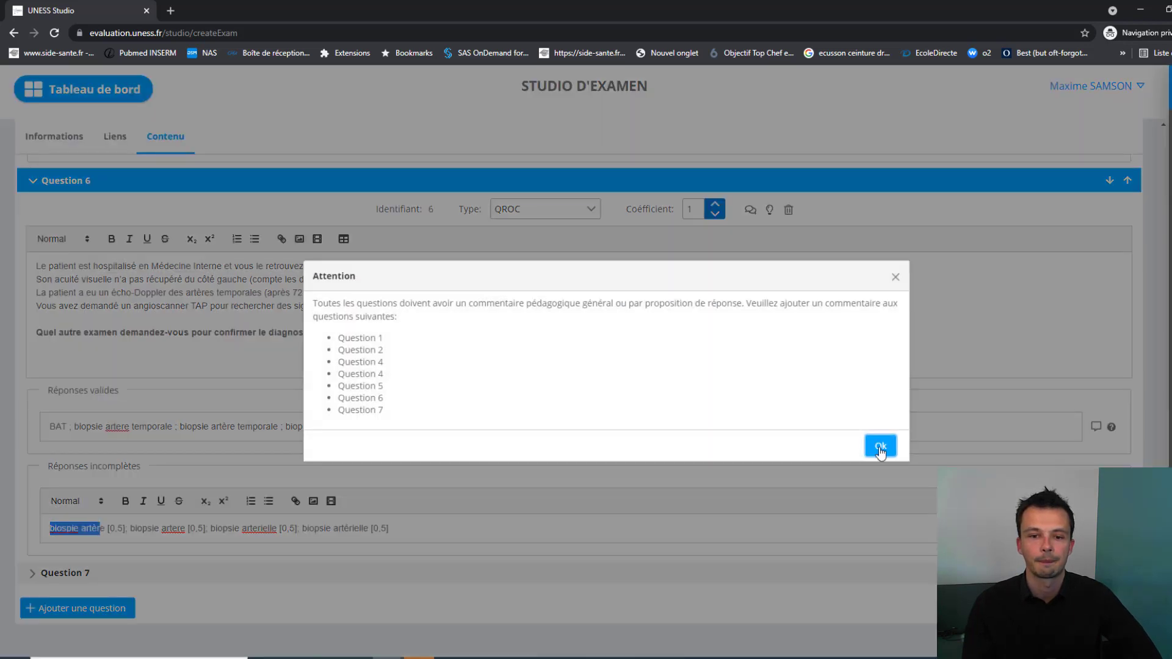
{"action": "left_click", "coordinate": [880, 447]}
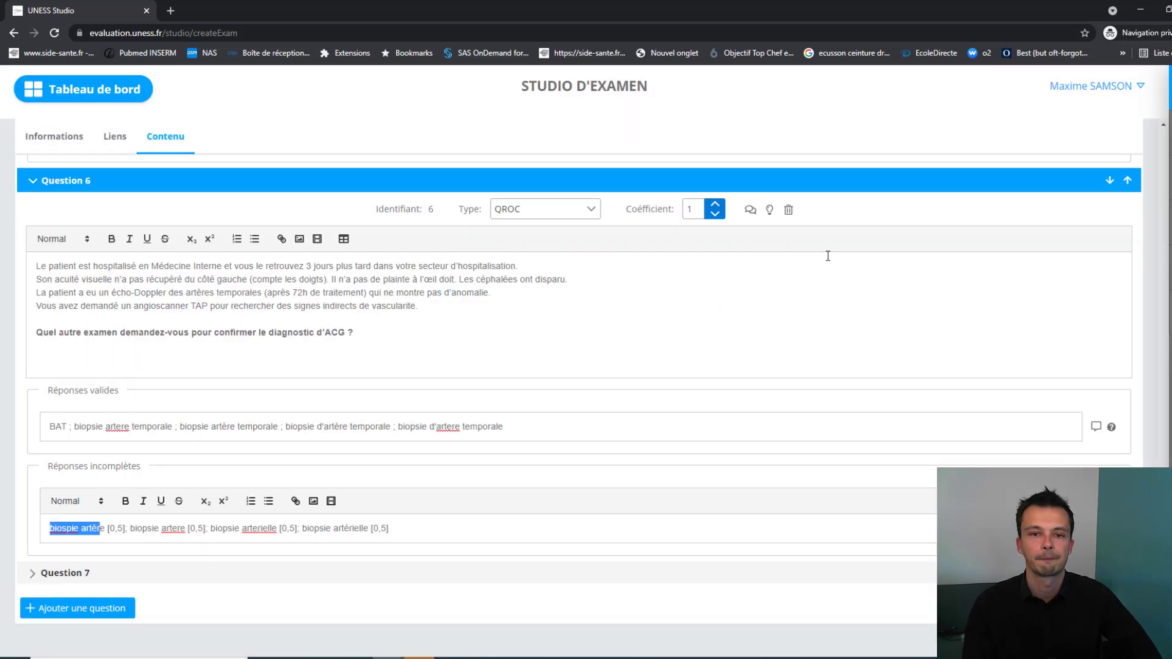
{"action": "left_click", "coordinate": [80, 99]}
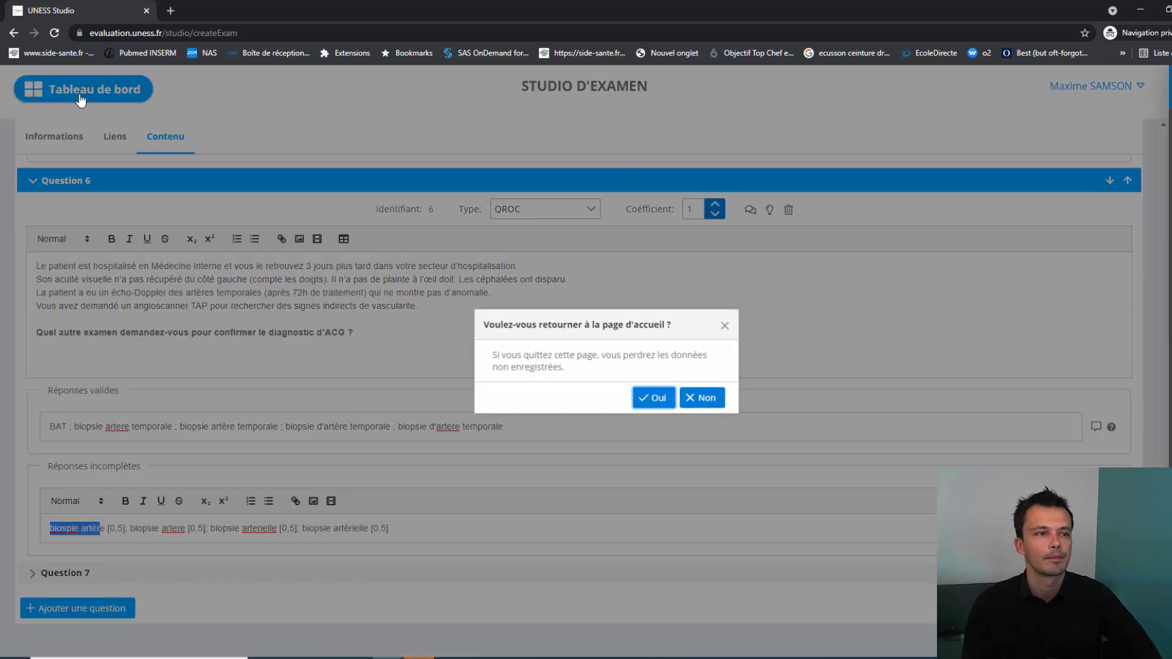
Step: Confirm leaving, open Gestion des éléments d'épreuves, and list the Questions isolées showing QI n°1
{"action": "left_click", "coordinate": [654, 397]}
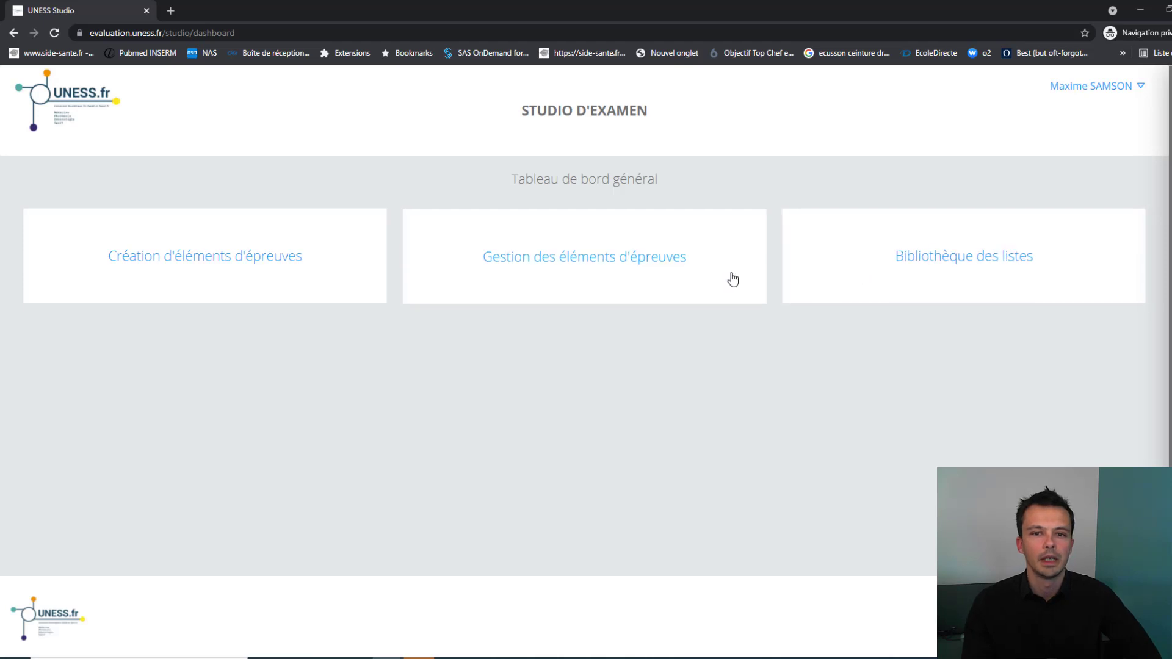
{"action": "left_click", "coordinate": [705, 280]}
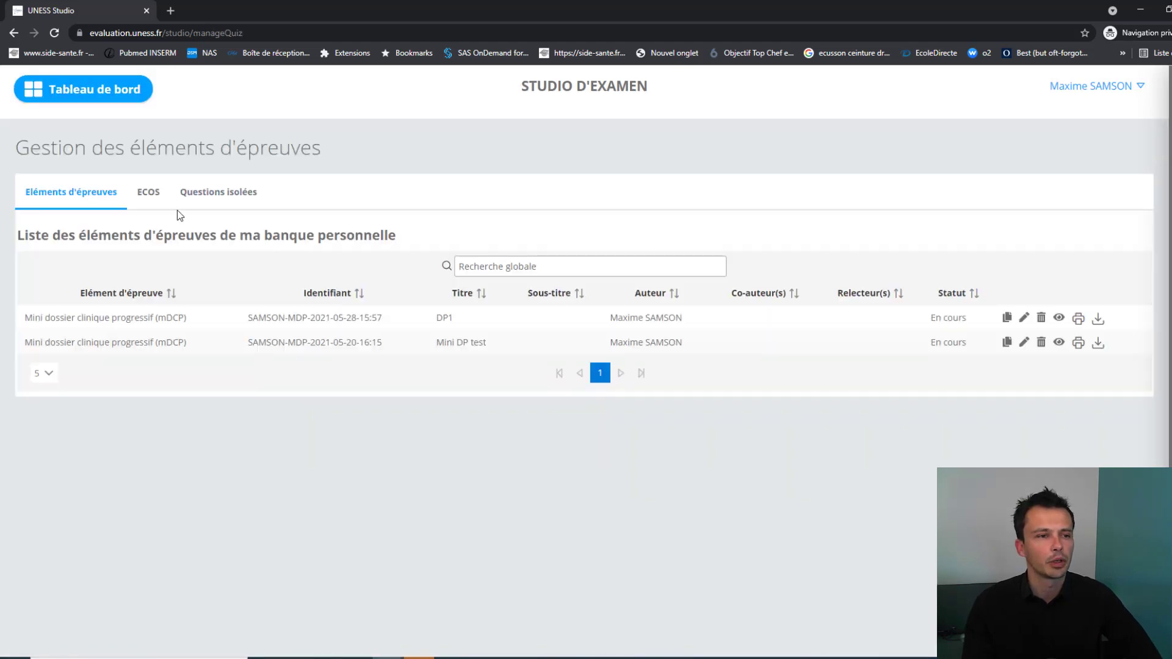
{"action": "left_click", "coordinate": [145, 197]}
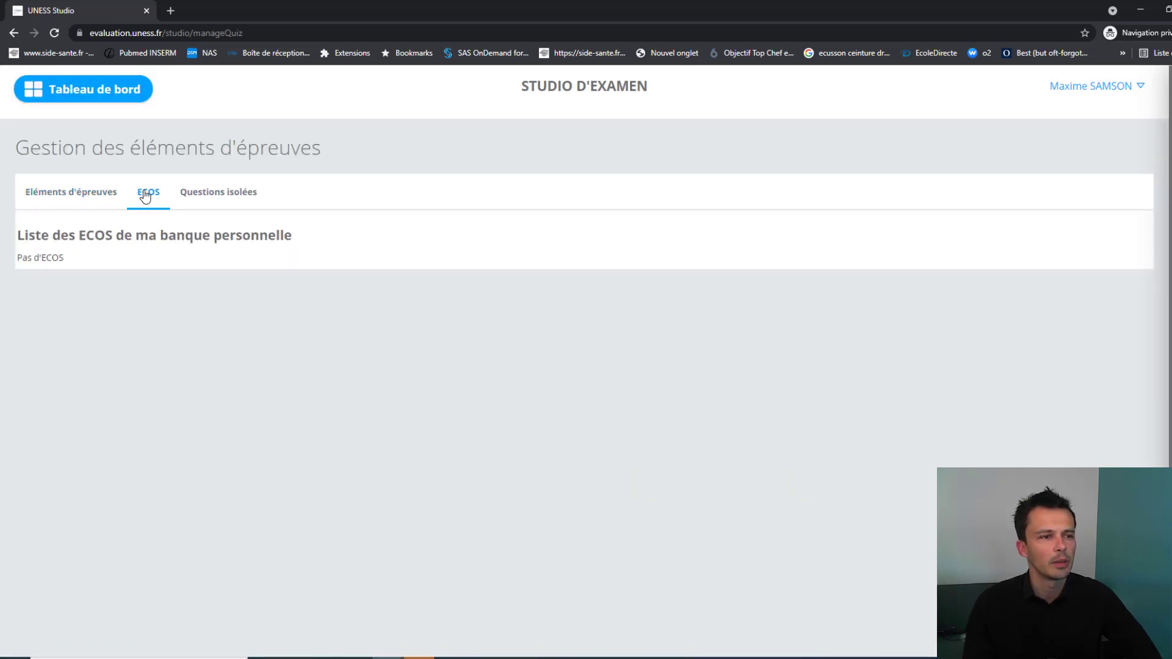
{"action": "left_click", "coordinate": [227, 197]}
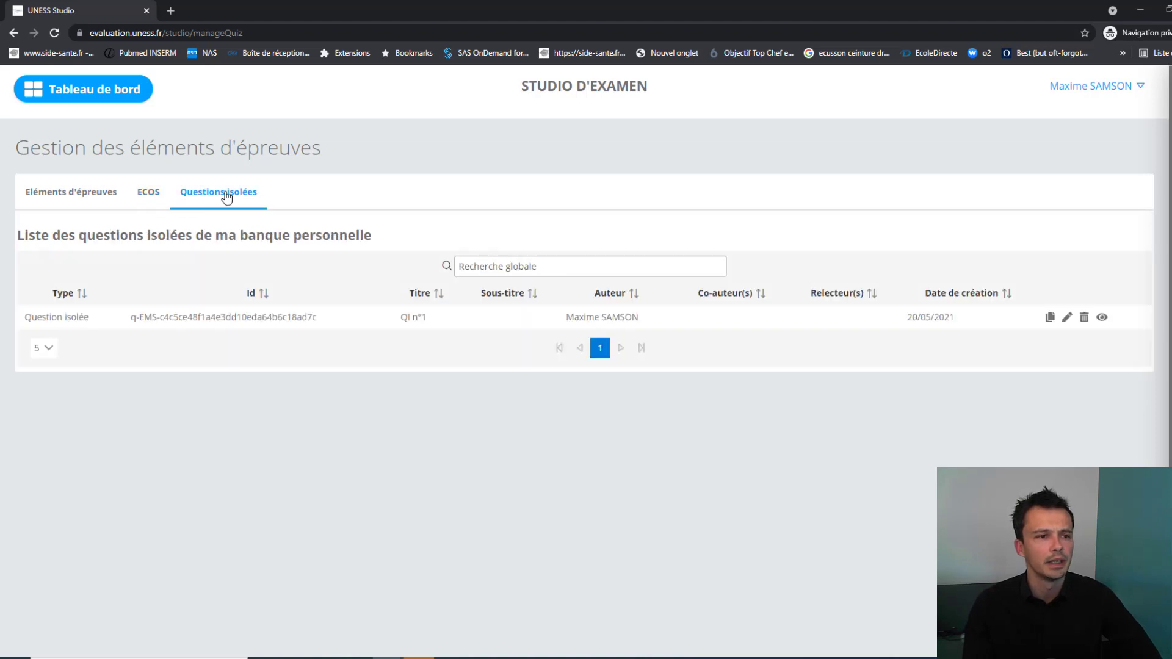
Step: Open QI n°1's Contenu and save the correction comment on its inflammatory-protein QRM
{"action": "left_click", "coordinate": [1068, 319]}
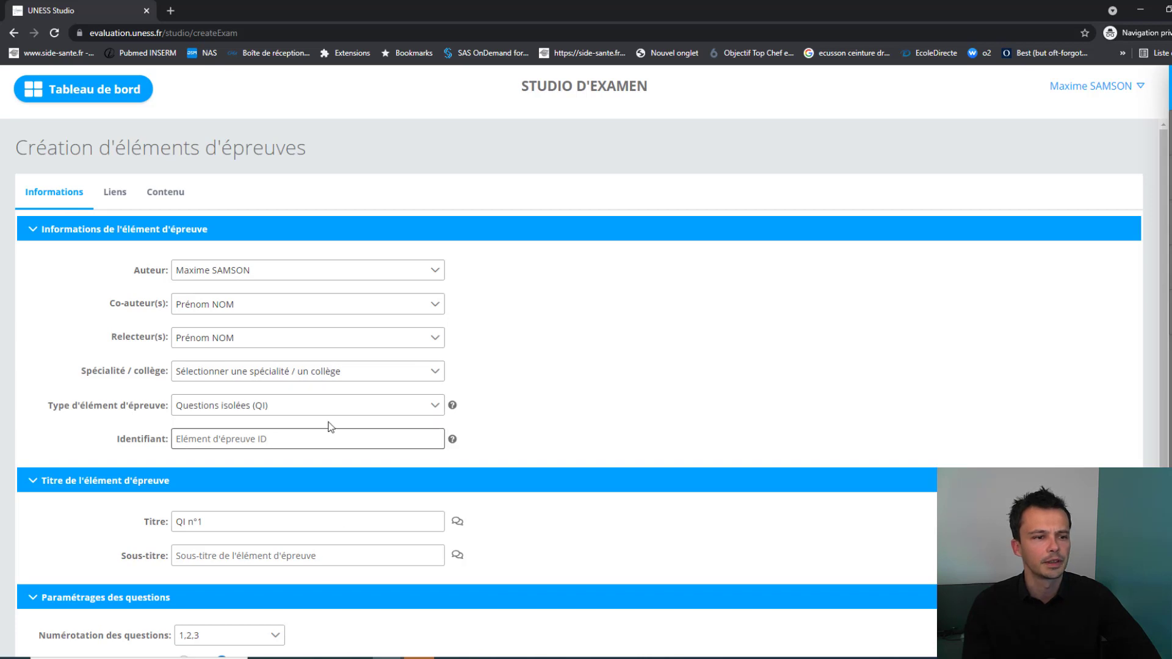
{"action": "left_click", "coordinate": [163, 194]}
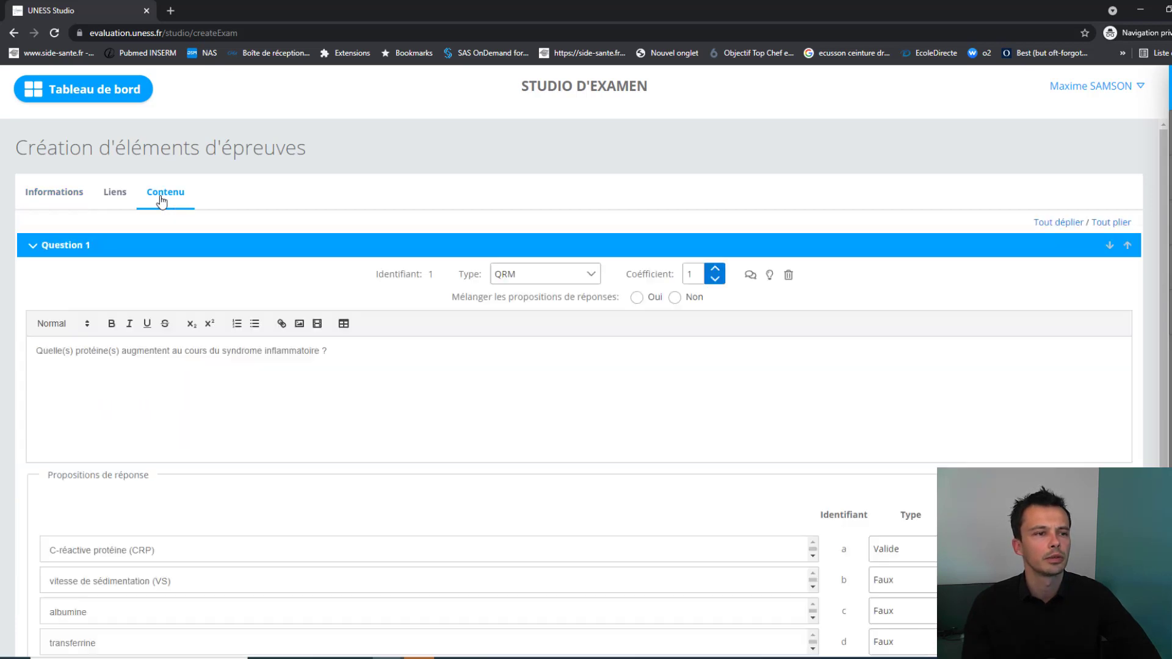
{"action": "scroll", "coordinate": [526, 464], "scroll_direction": "down", "scroll_amount": 1}
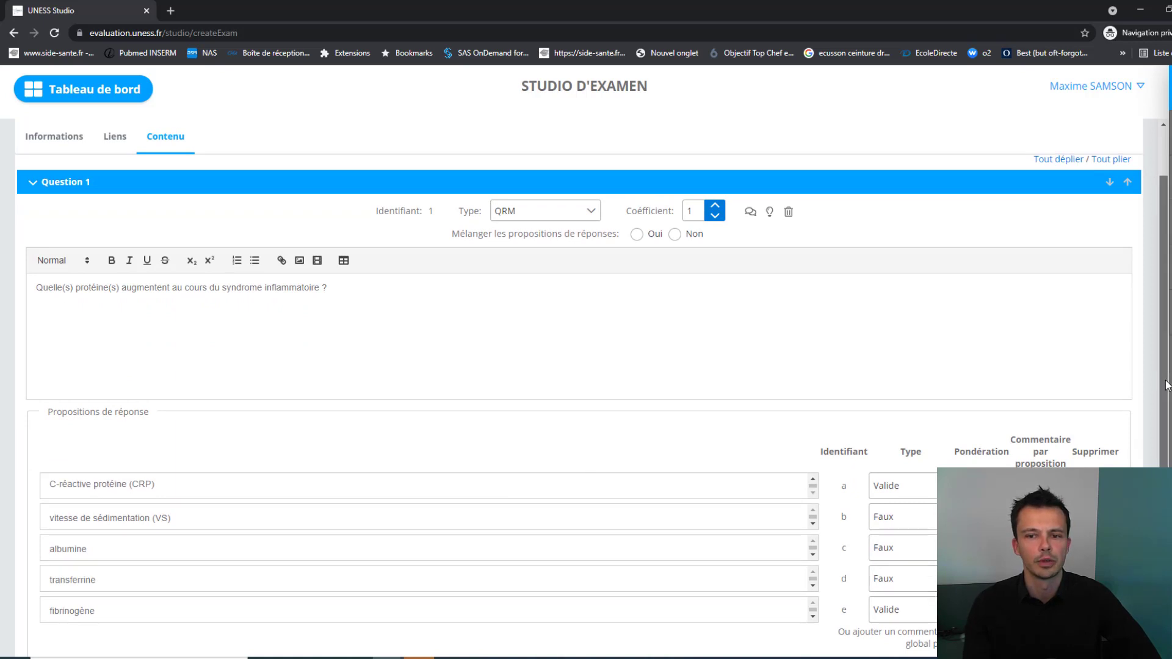
{"action": "scroll", "coordinate": [808, 451], "scroll_direction": "down", "scroll_amount": 2}
{"action": "left_click", "coordinate": [887, 534]}
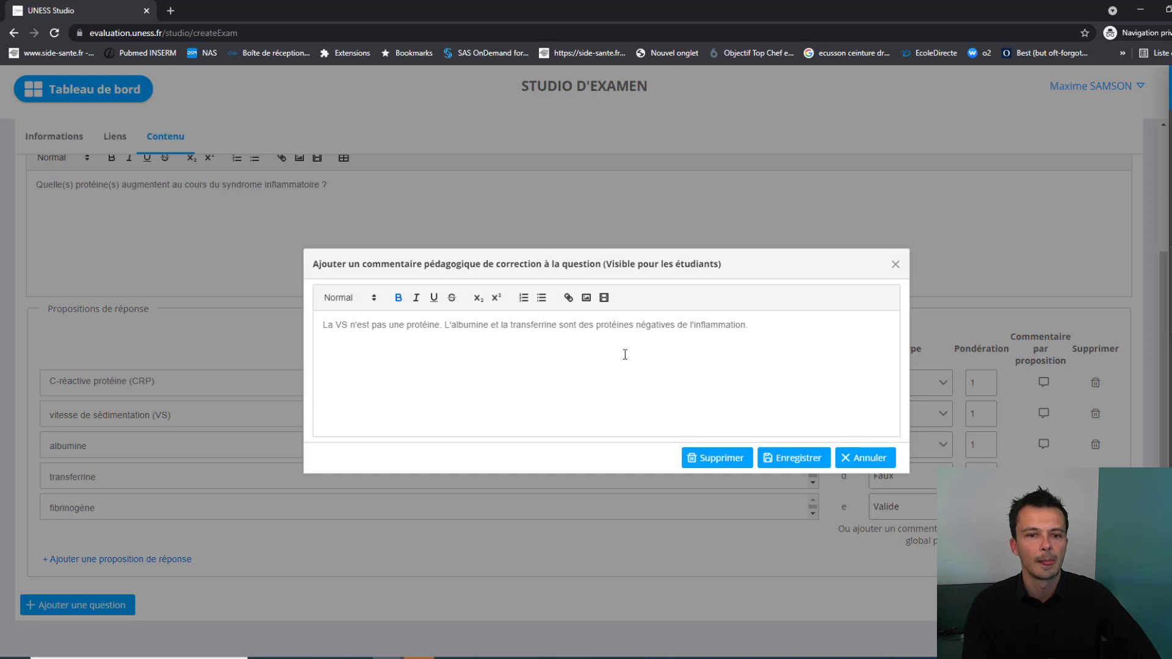
{"action": "left_click", "coordinate": [799, 458]}
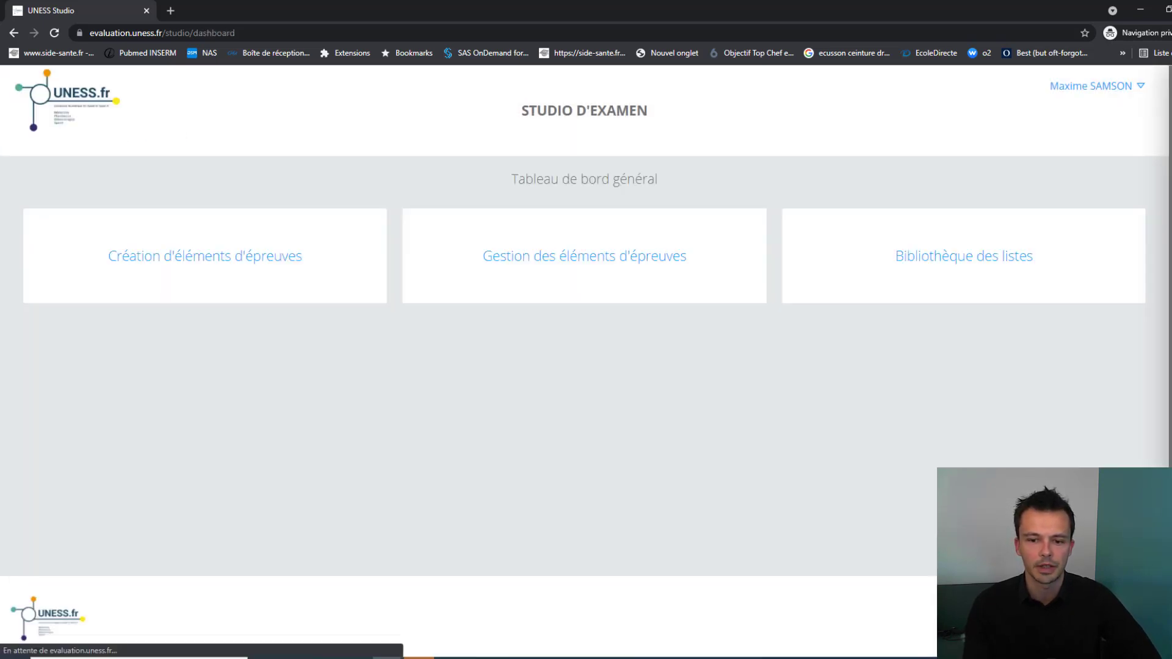